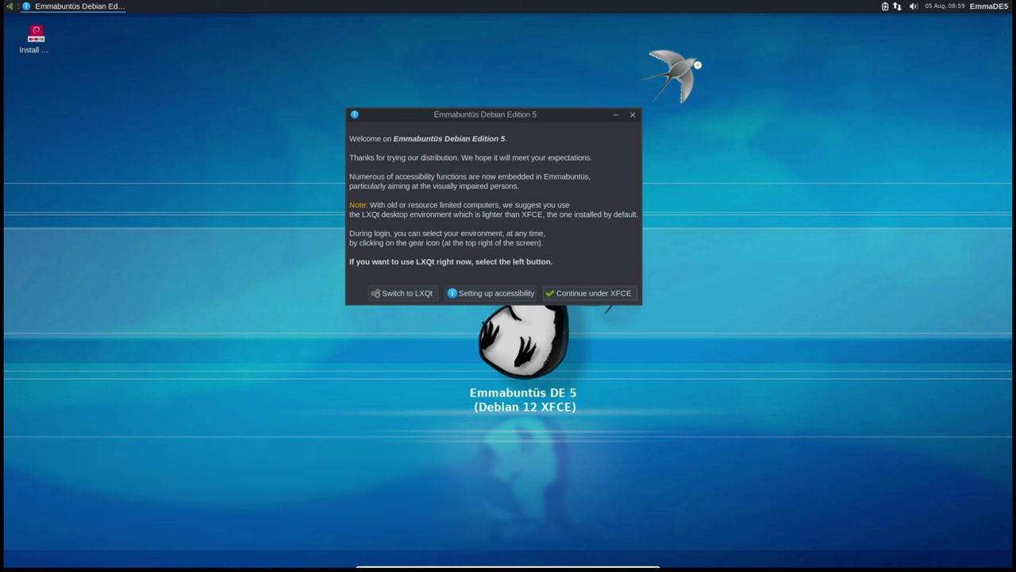
Continue the session under XFCE and keep the current keyboard map.
key("Return")
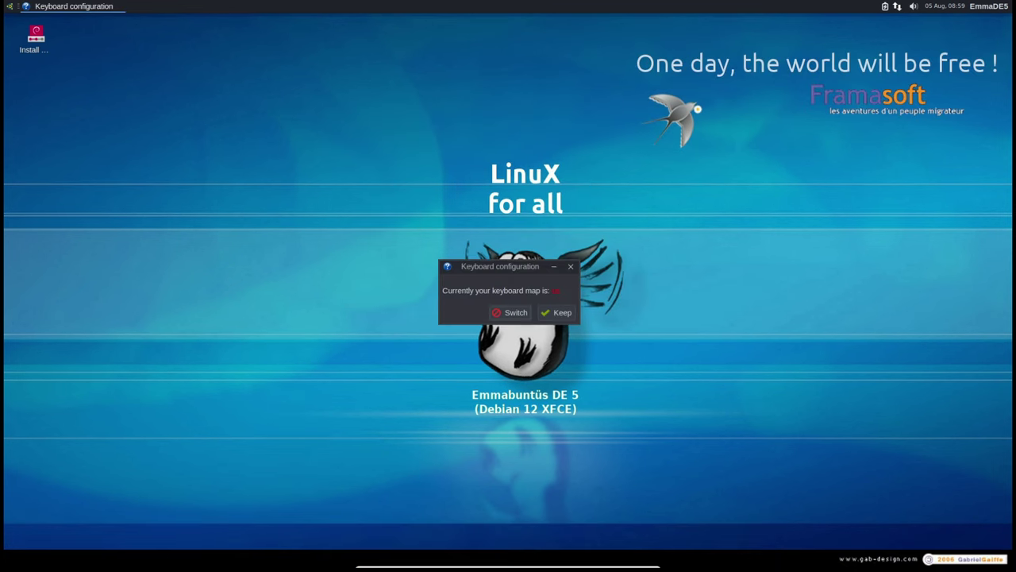
key("Tab")
key("Return")
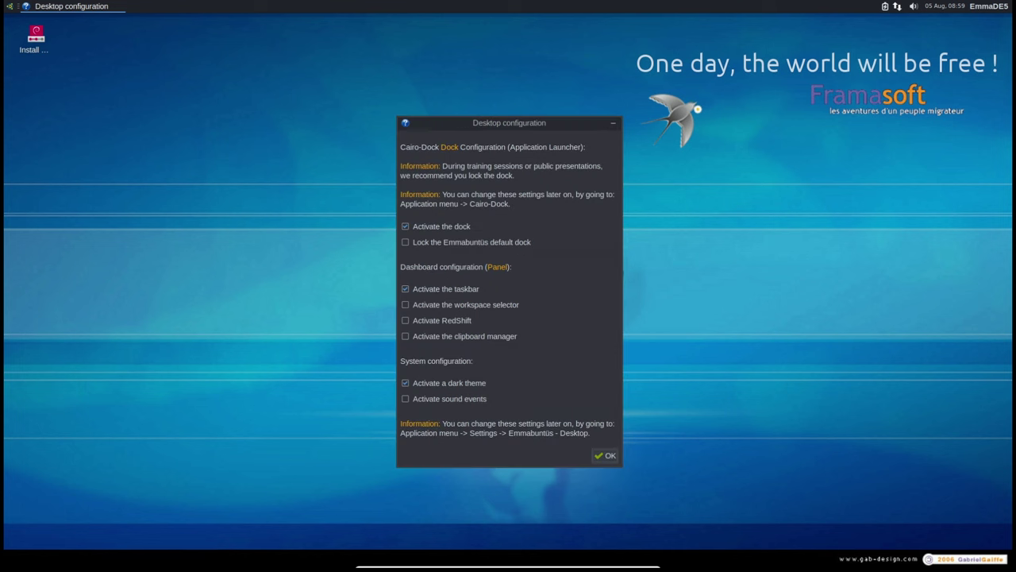
Accept the preselected desktop configuration and the Simple dock version.
key("Return")
key("Return")
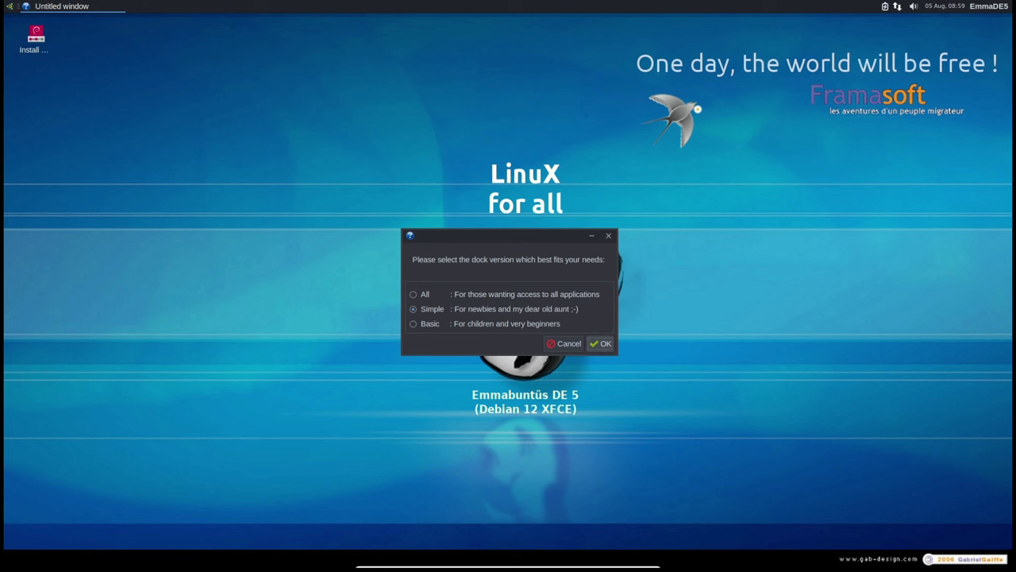
key("Return")
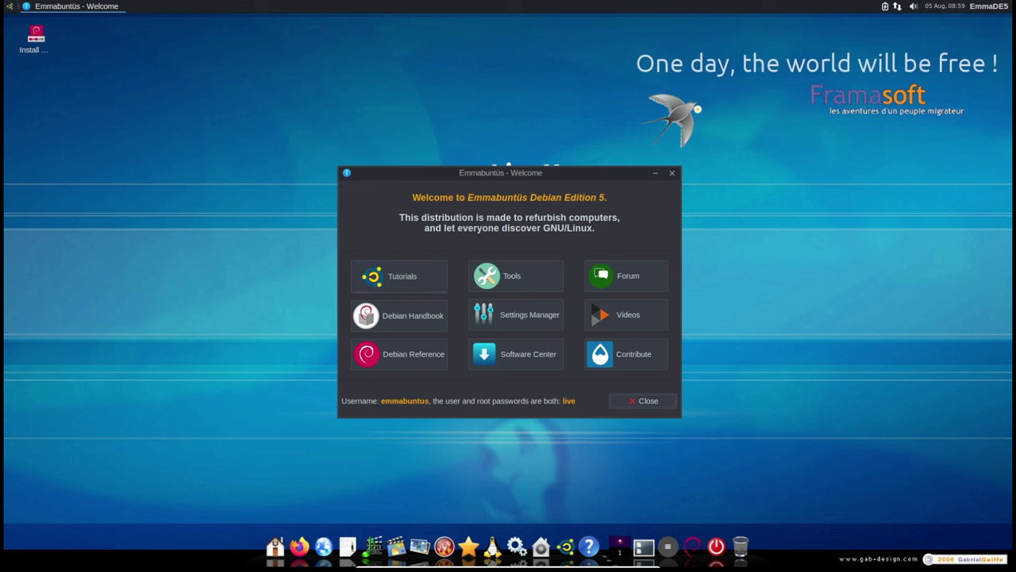
Close the welcome window and open the home folder in the file manager, taking its window out of the maximized state.
left_click(643, 400)
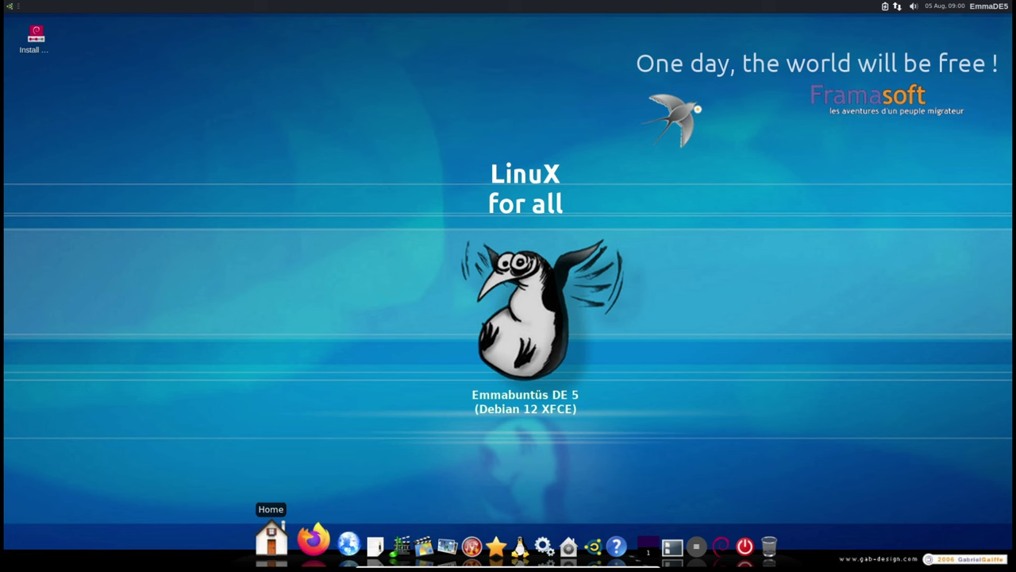
left_click(278, 542)
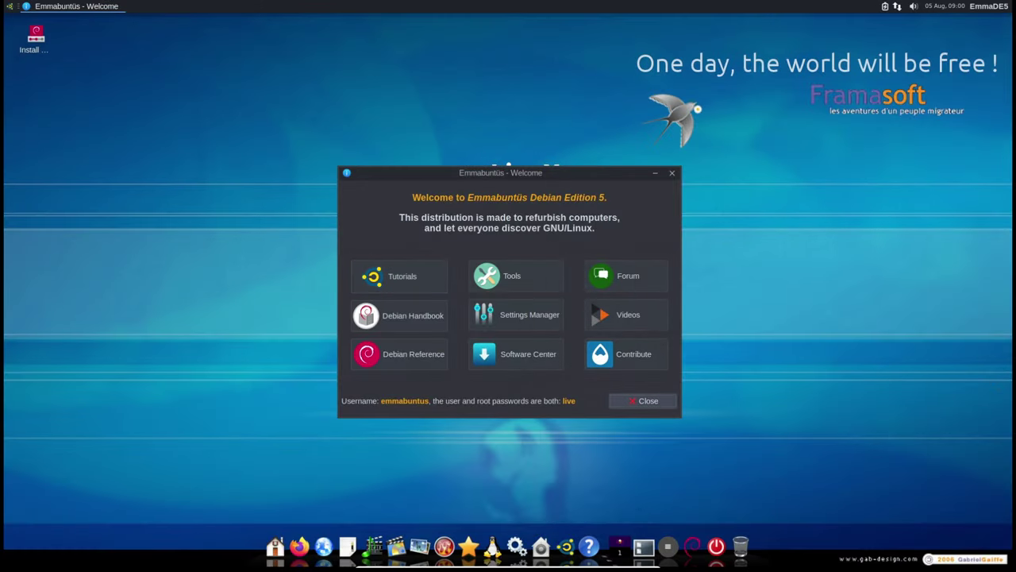
key("alt+F4")
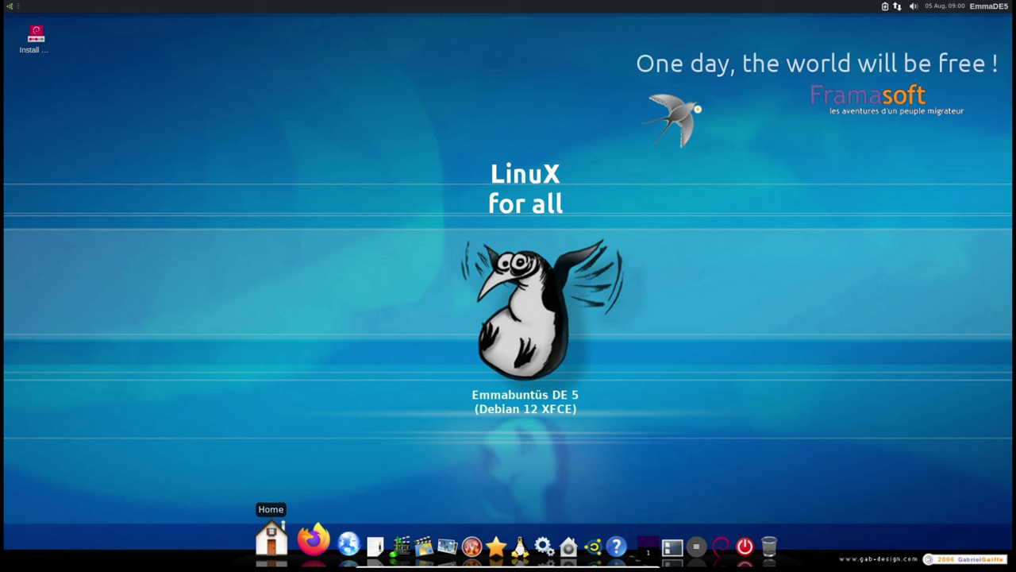
left_click(278, 542)
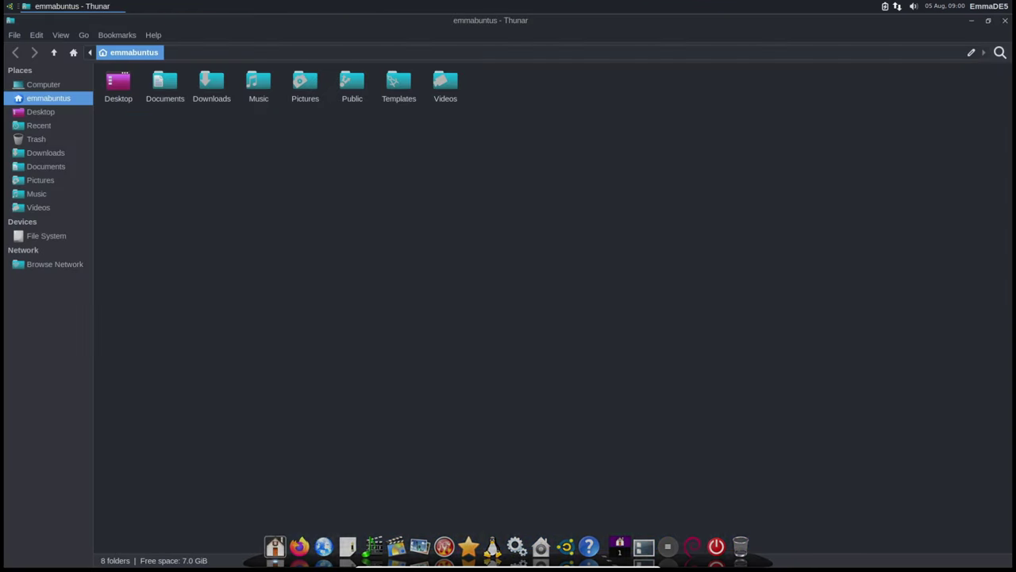
left_click(988, 21)
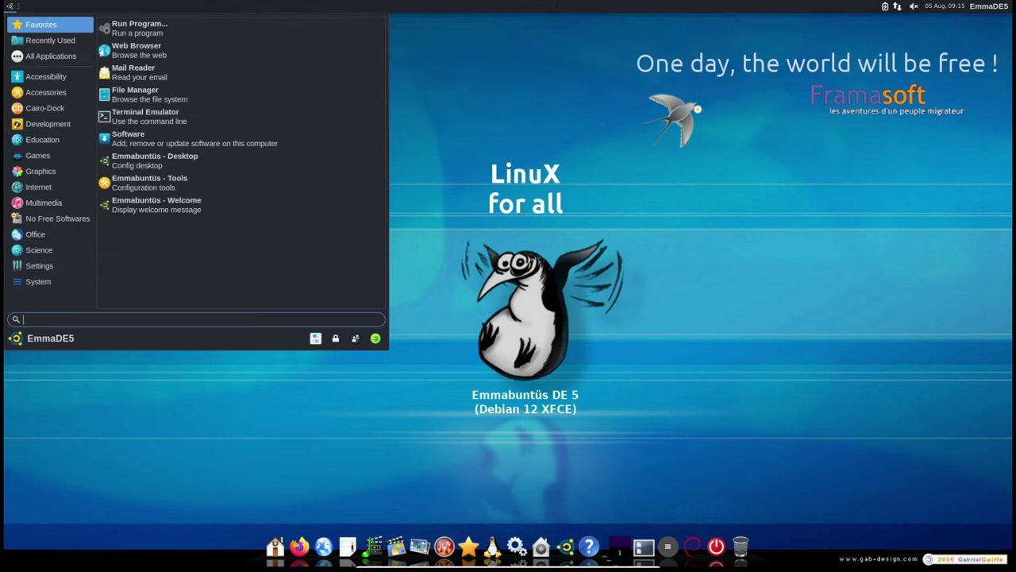
Search the installed applications for "orca scr" to find the Orca screen reader.
type("orca s")
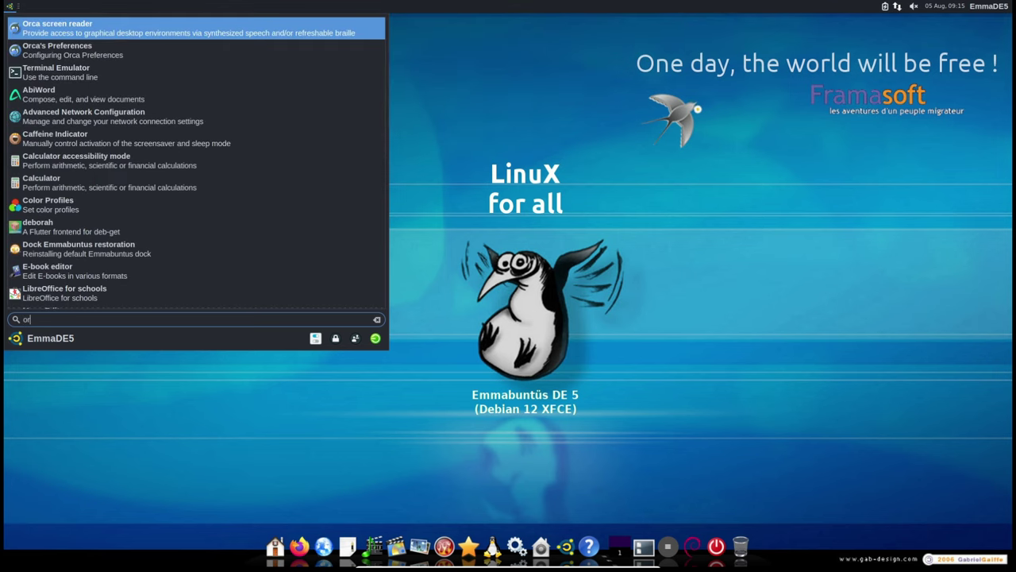
type("cr")
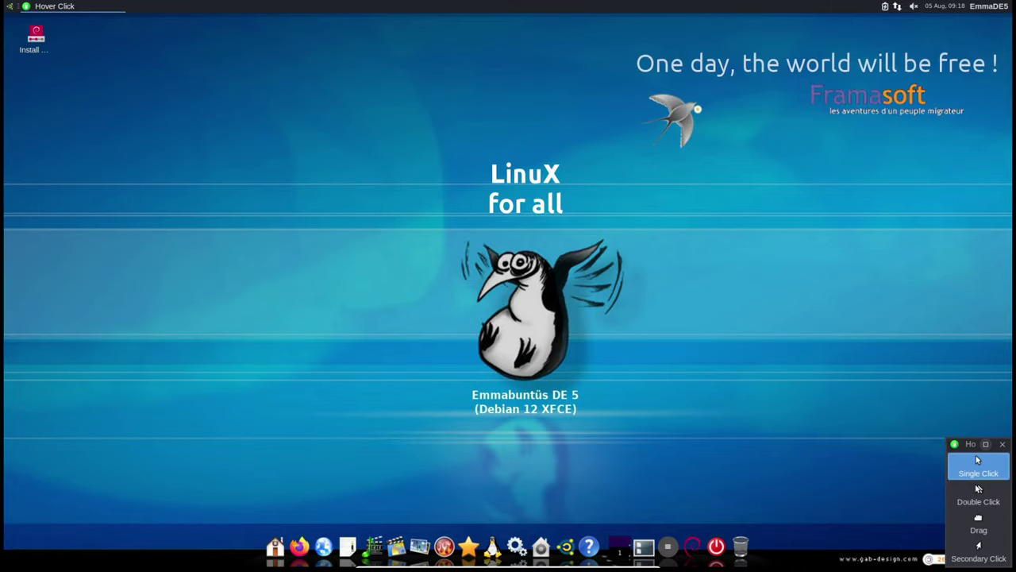
left_click(986, 444)
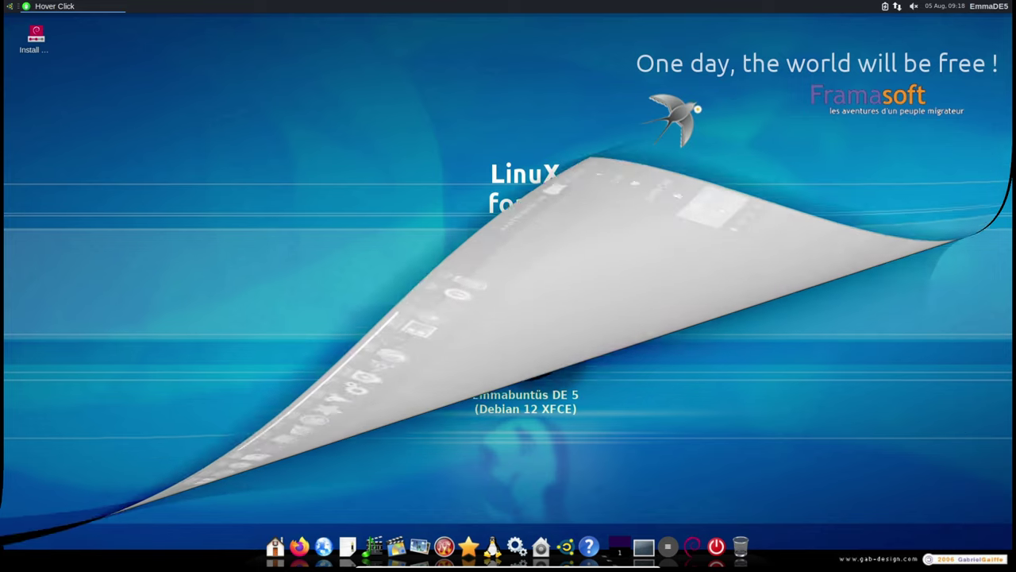
Search the installed applications for "ebook".
type("eb")
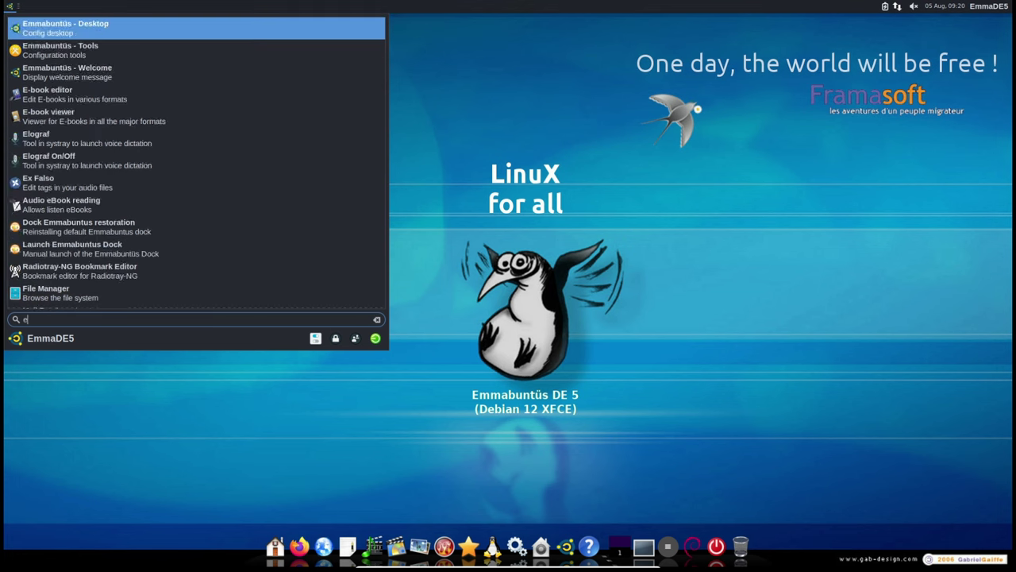
type("ook")
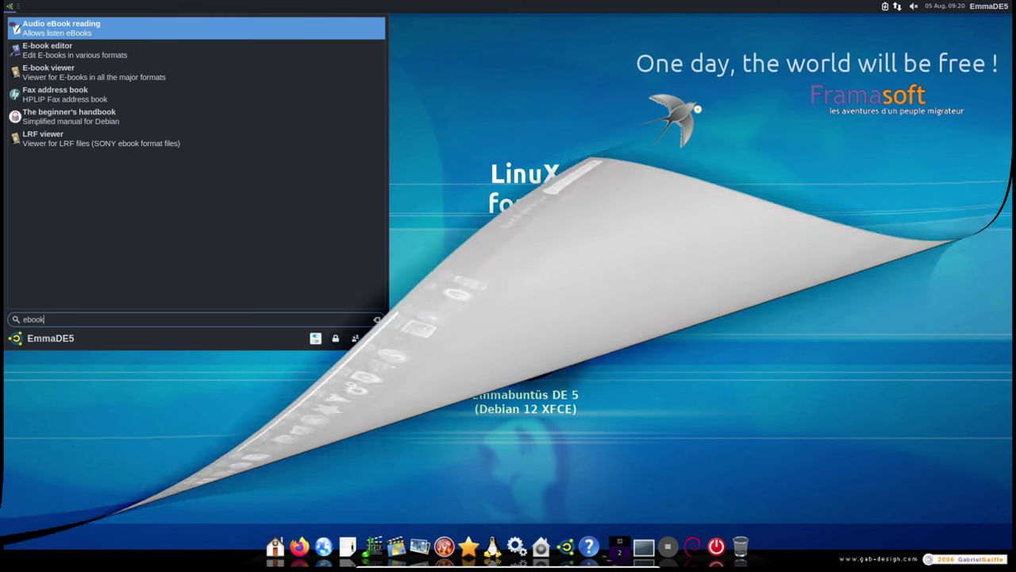
Search the installed applications for "day" to find the Daisy player entries.
type("dayz")
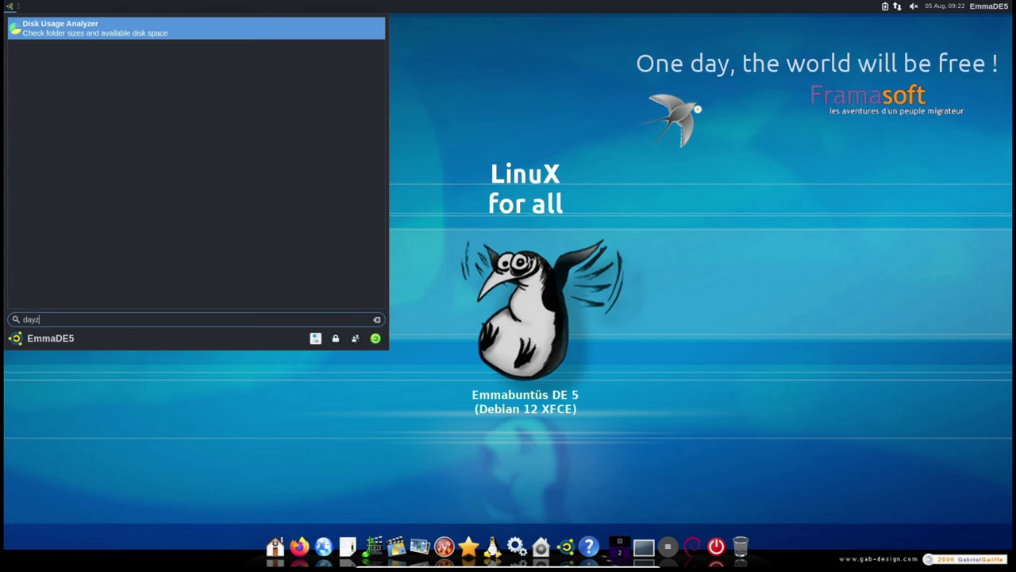
key("BackSpace")
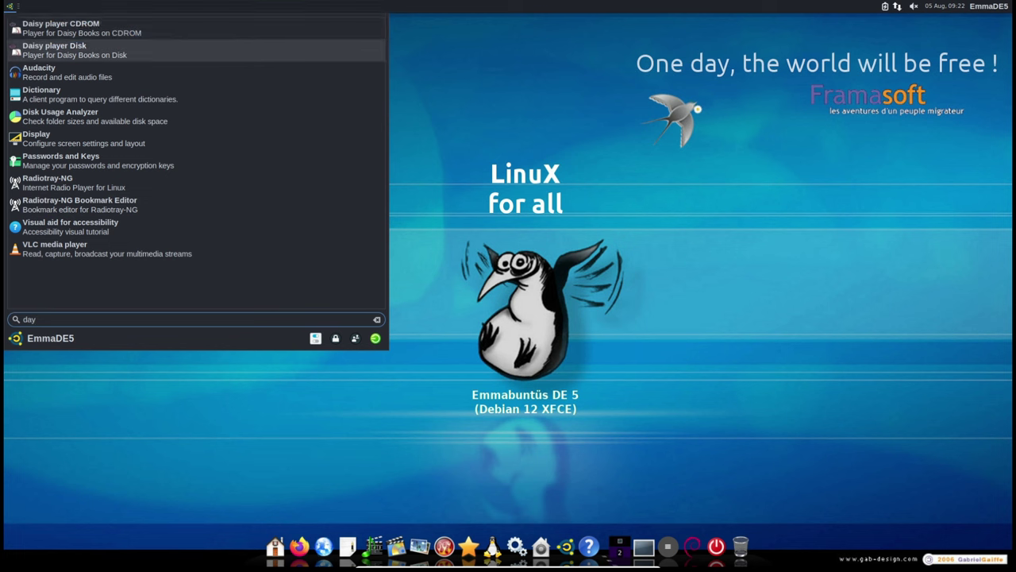
left_click_drag(87, 32, 91, 67)
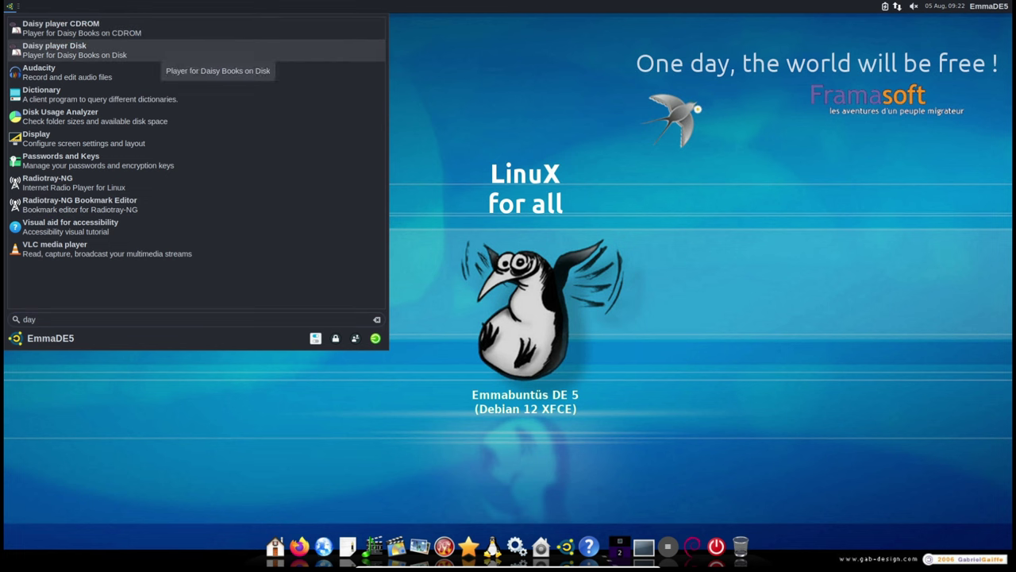
left_click(135, 72)
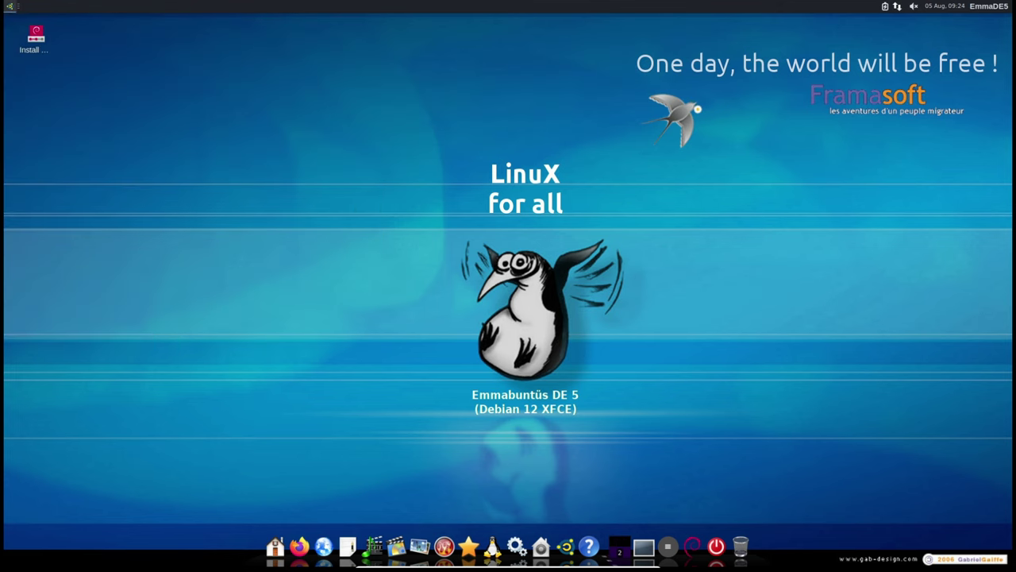
Look over the offline Ekopédia home page in Firefox.
left_click(9, 6)
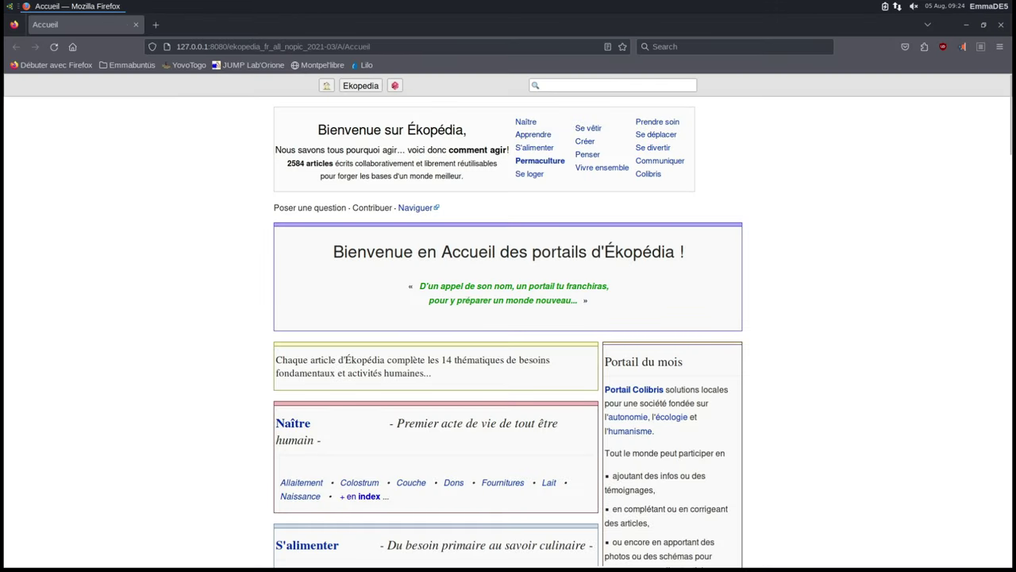
scroll(508, 333, "down", 1)
right_click(760, 242)
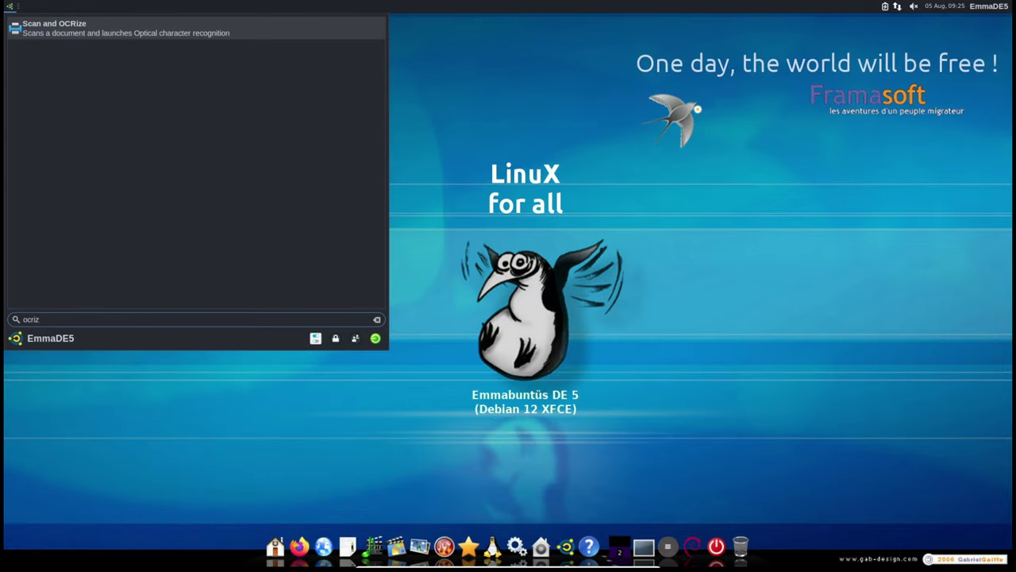
Launch Scan and OCRize, and start the Orca screen reader through an application search for "ocra".
key("Return")
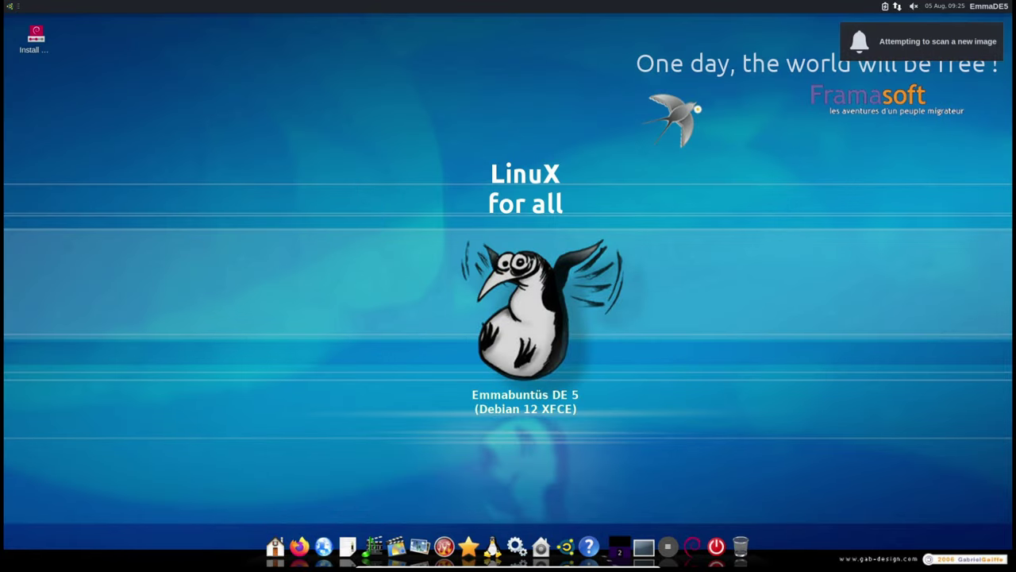
key("super")
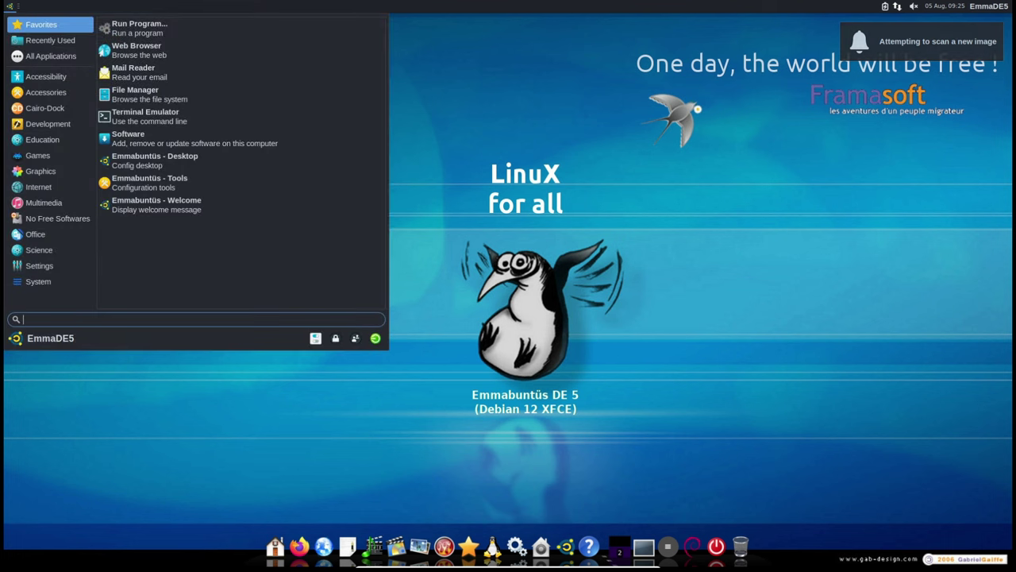
type("ocra")
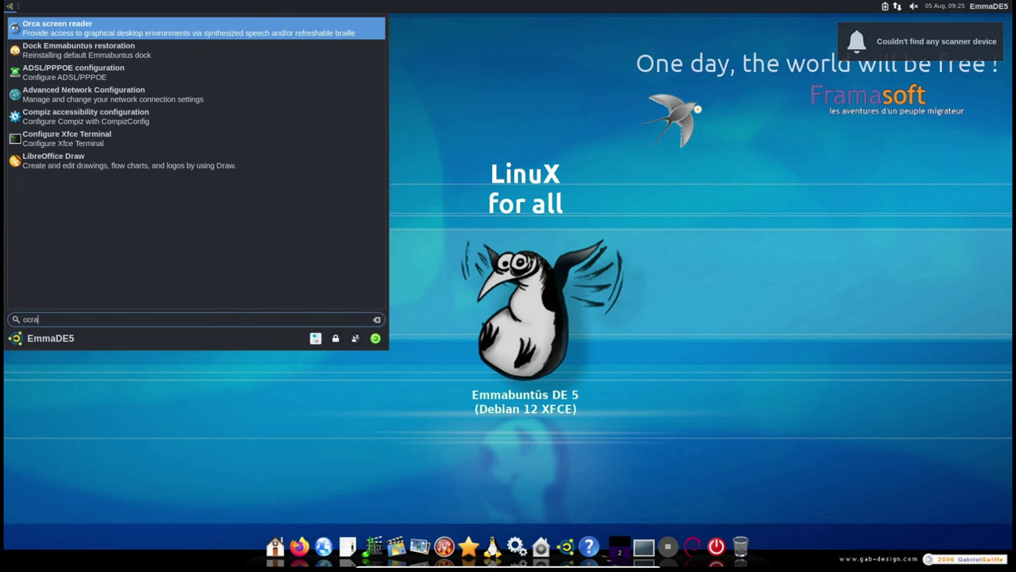
key("Return")
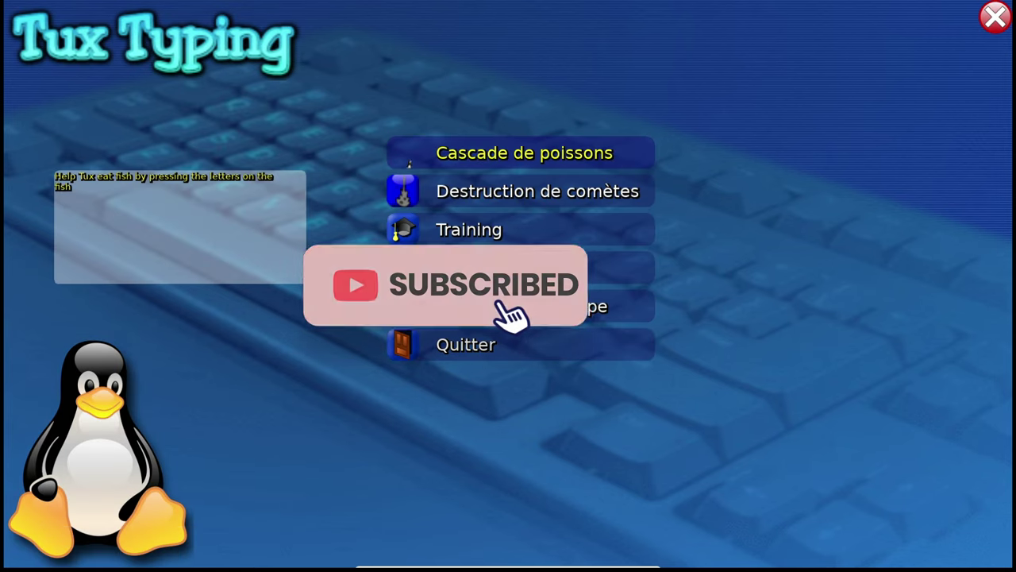
Go through the Tux Typing main menu entries, from Cascade de poissons past Training.
key("Down")
key("Down")
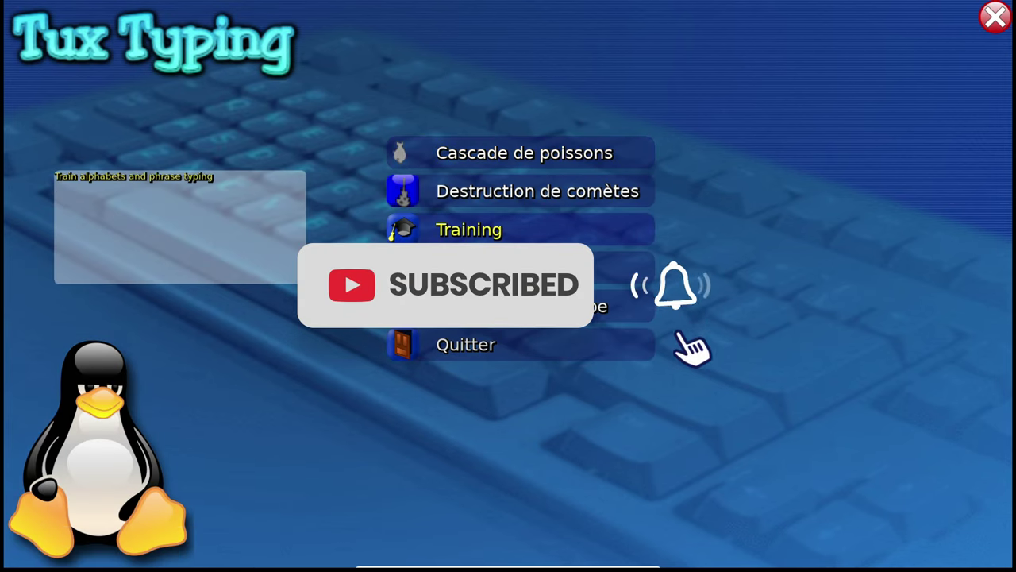
key("Down")
key("Down")
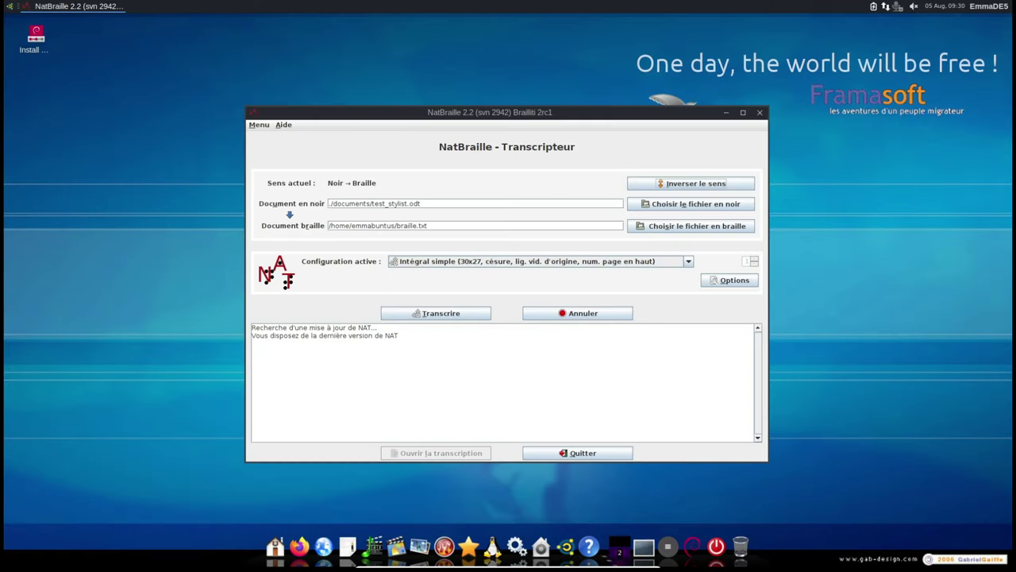
left_click(557, 204)
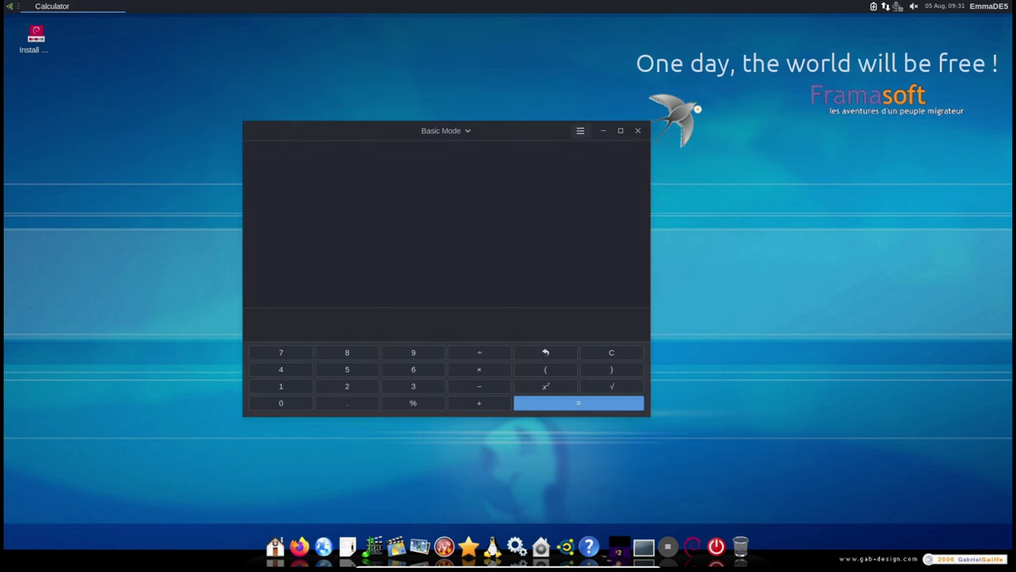
Examine the entries of the Calculator's main menu down to About Calculator, and close it again.
key("F10")
key("Down")
key("Down")
key("Down")
key("Down")
key("Down")
key("Down")
key("Down")
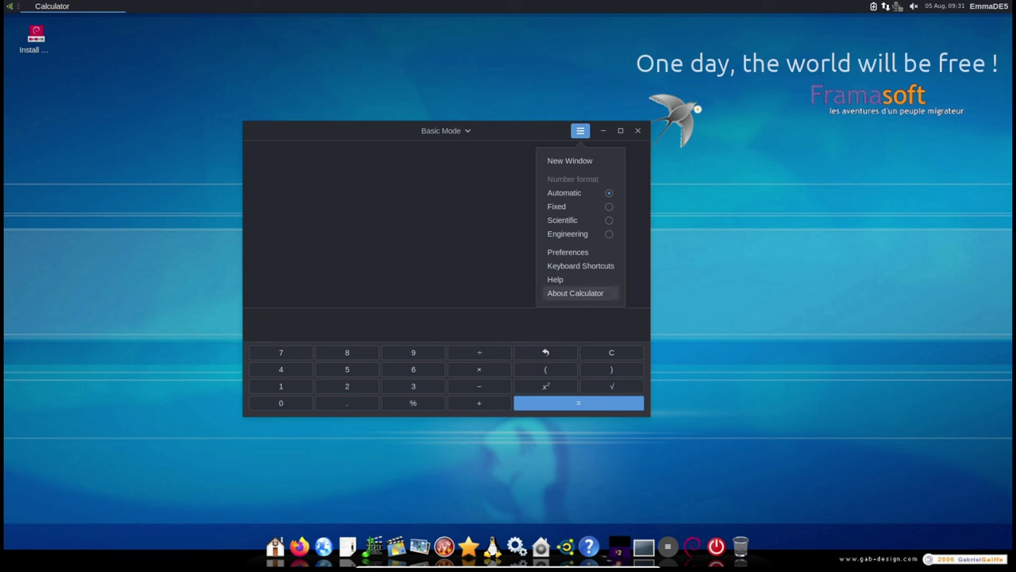
key("Escape")
Examine the Calculator's available modes from Basic Mode to Keyboard Mode, leaving the mode as it is.
left_click(445, 130)
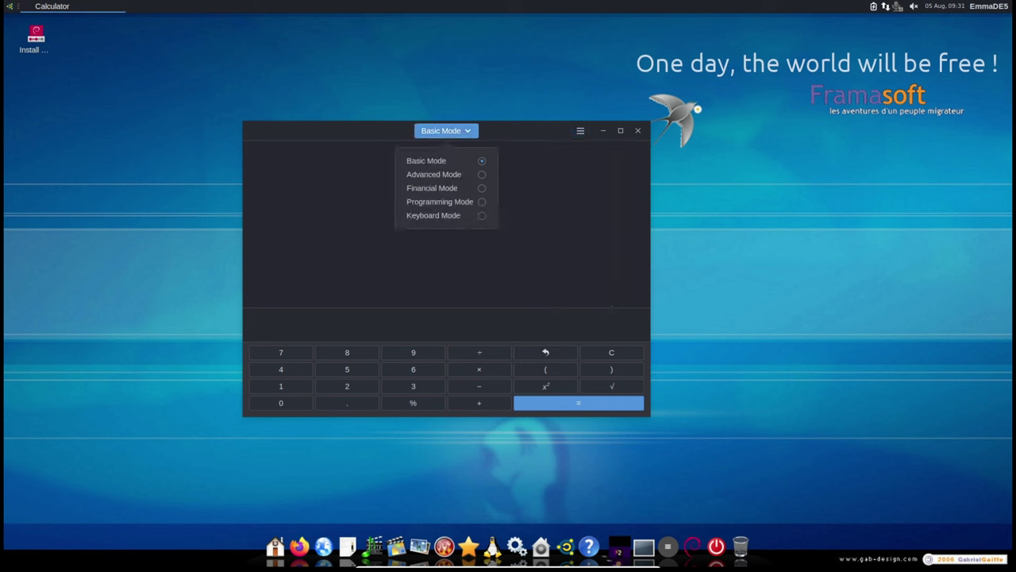
key("Down")
key("Down")
key("Down")
key("Down")
key("Down")
key("Escape")
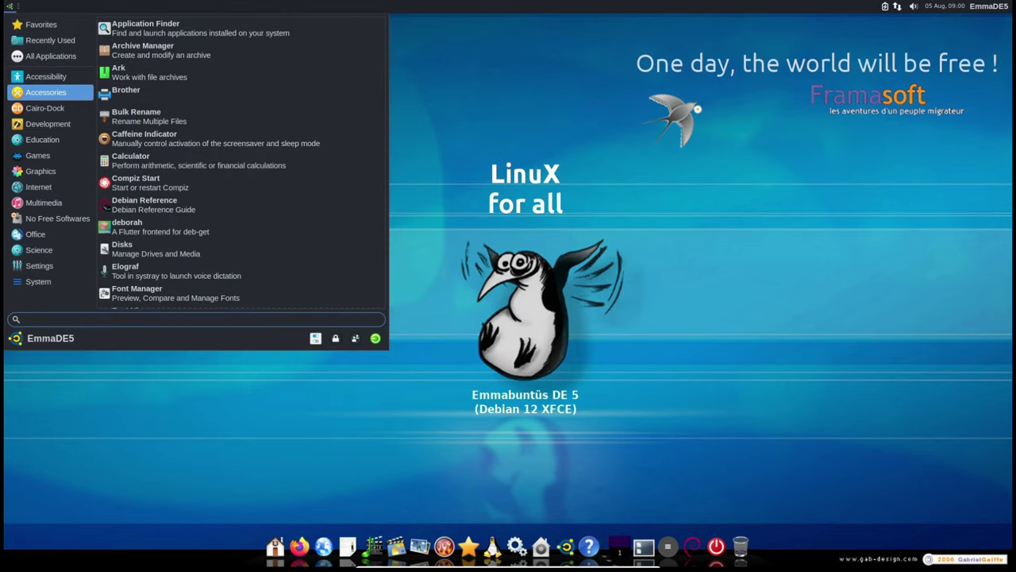
Browse the alphabetical list of all installed applications.
left_click(51, 55)
scroll(241, 90, "down", 2)
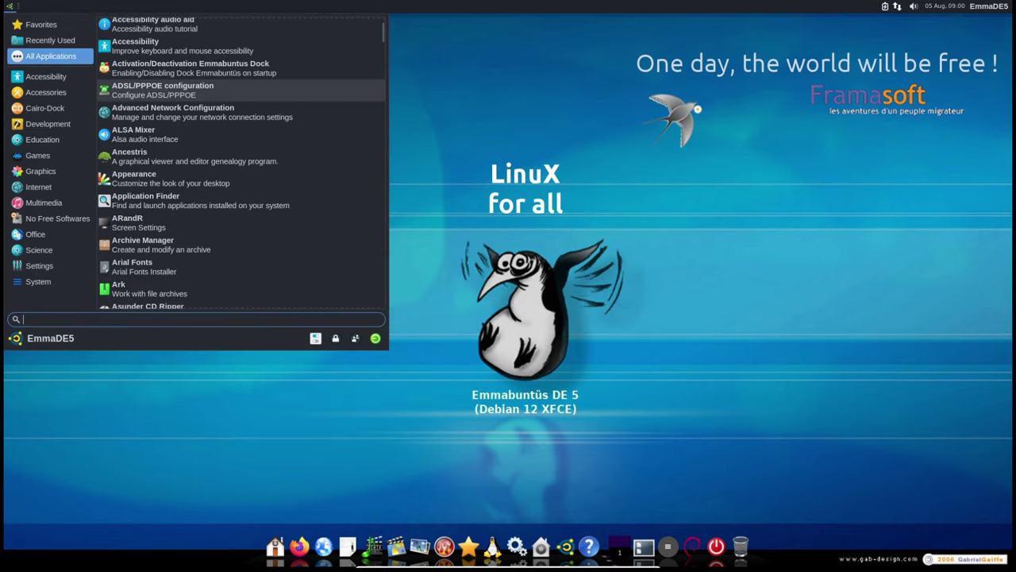
scroll(238, 91, "down", 8)
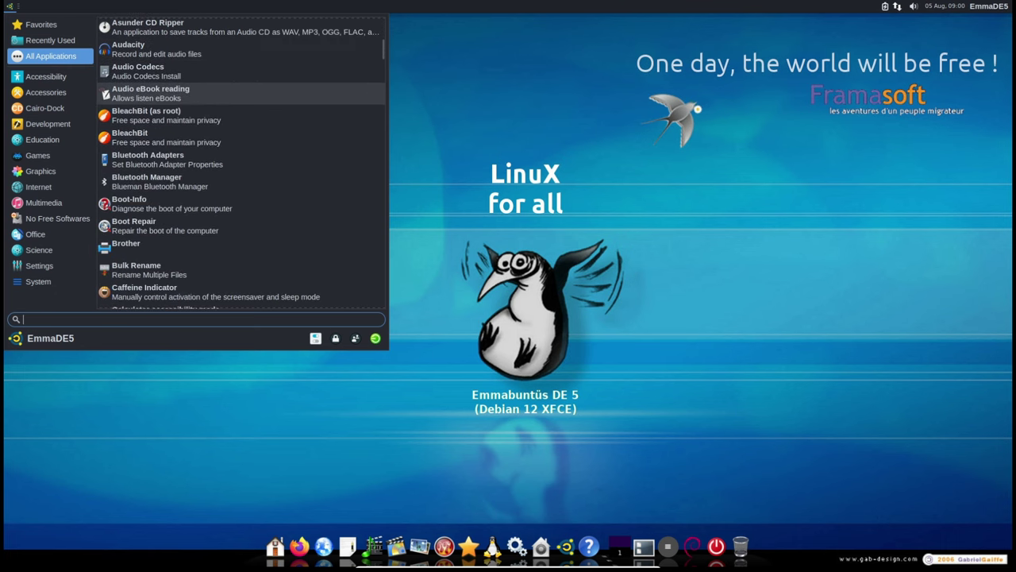
scroll(241, 93, "down", 3)
Open the desktop background settings, and enlarge and reposition the window to show more wallpapers.
right_click(376, 368)
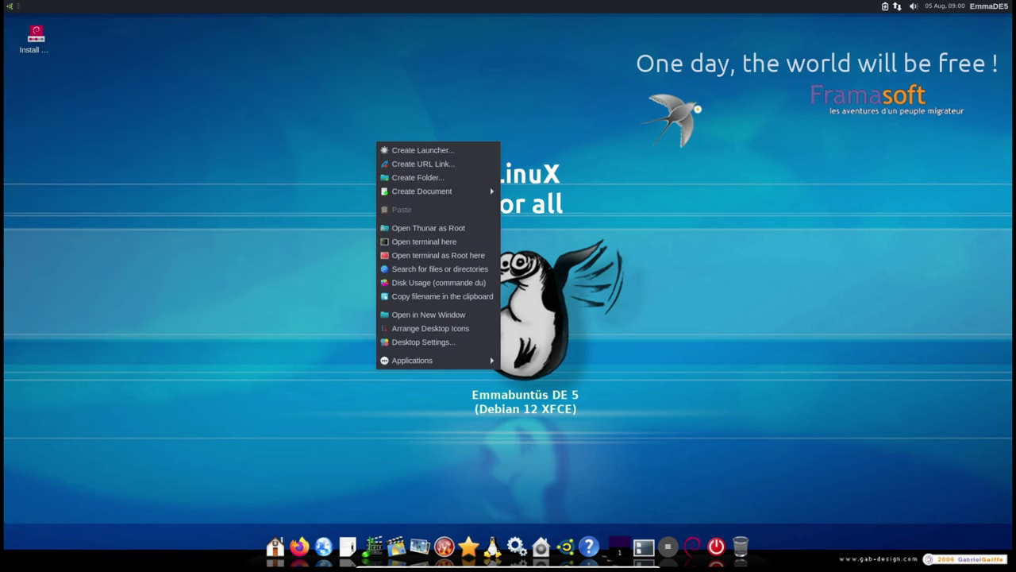
left_click(424, 341)
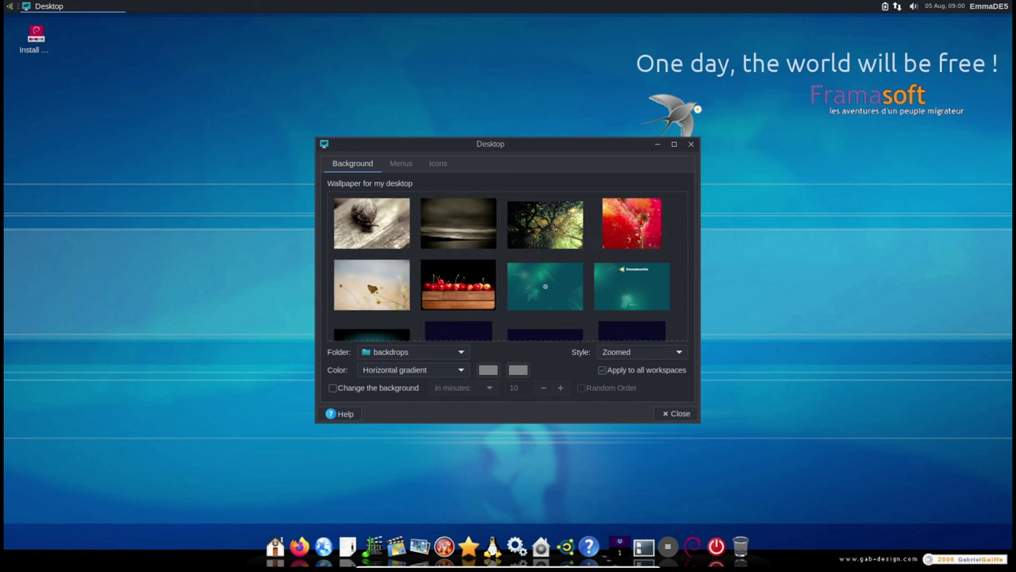
left_click_drag(699, 422, 904, 504)
left_click_drag(609, 144, 373, 96)
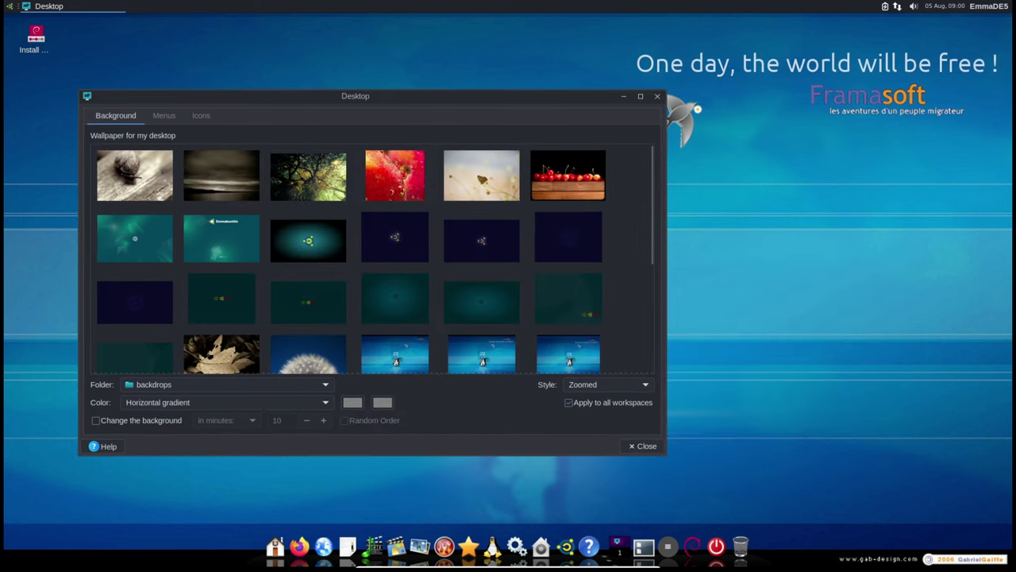
Browse the wallpapers in the backdrops folder, and close the desktop settings without changing the background.
scroll(569, 241, "down", 5)
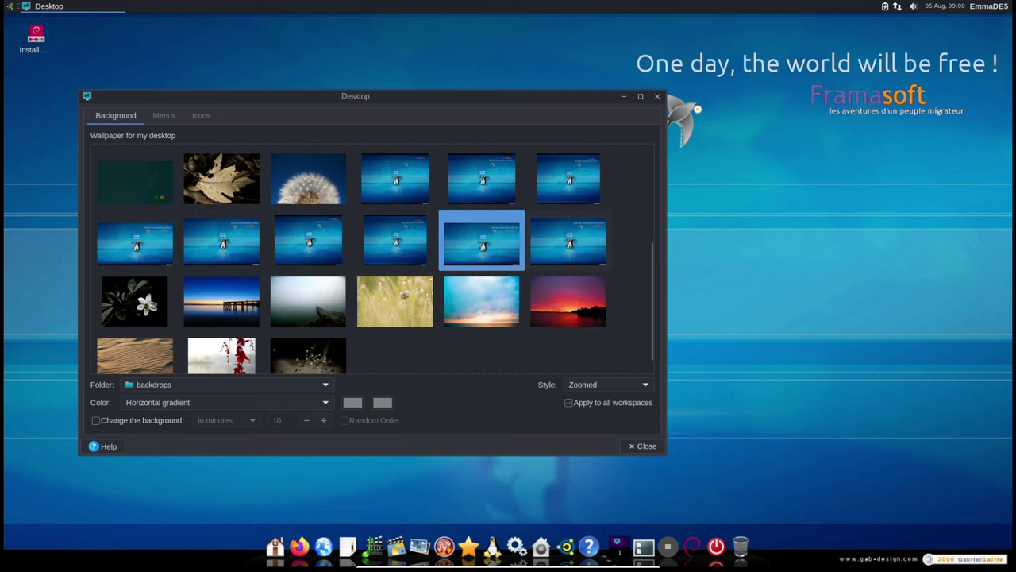
scroll(568, 241, "up", 5)
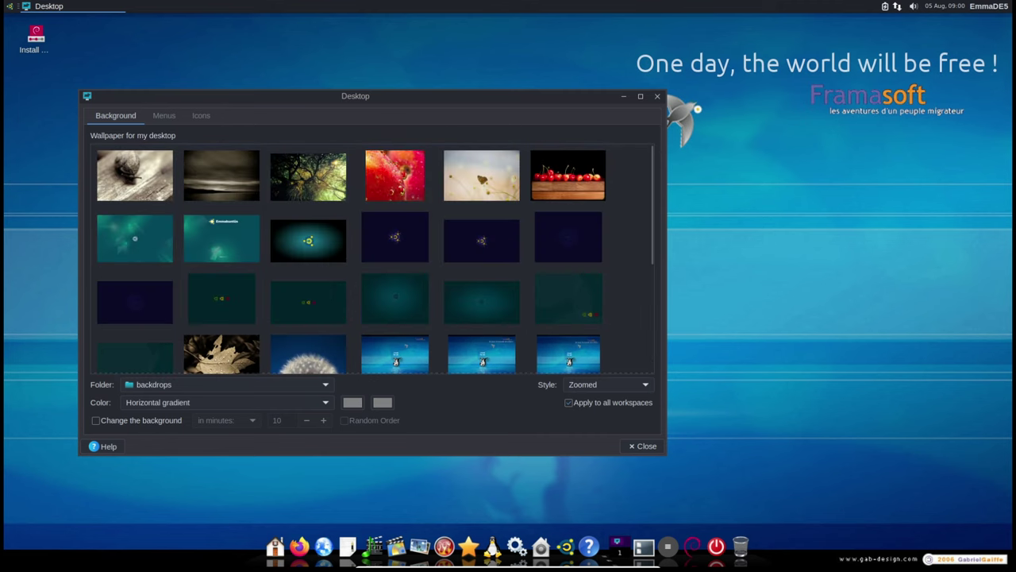
left_click(657, 96)
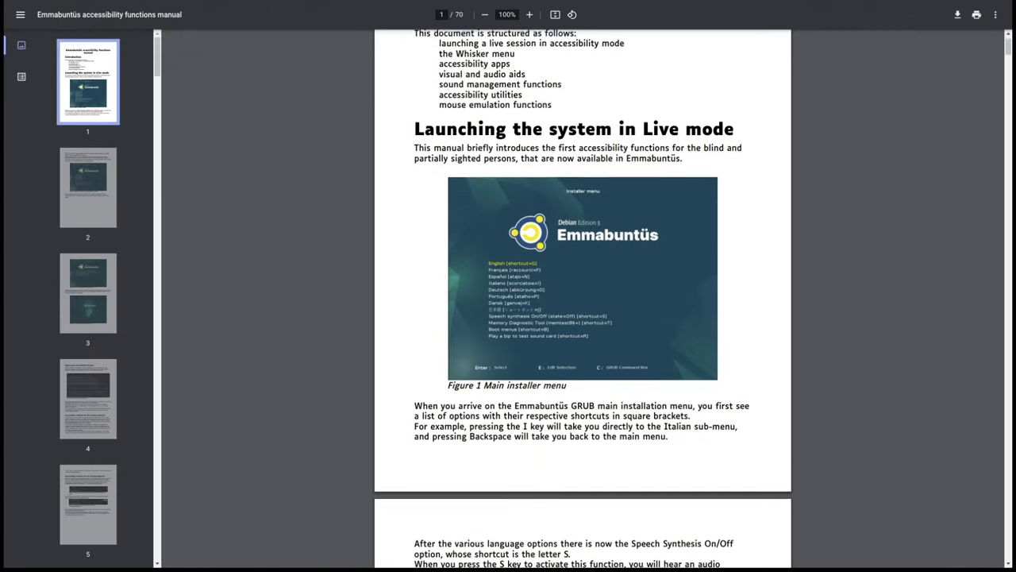
Read the Emmabuntüs accessibility functions manual from the Live mode launch to the Compiz magnifying glass chapter, and return to its beginning.
scroll(583, 299, "down", 8)
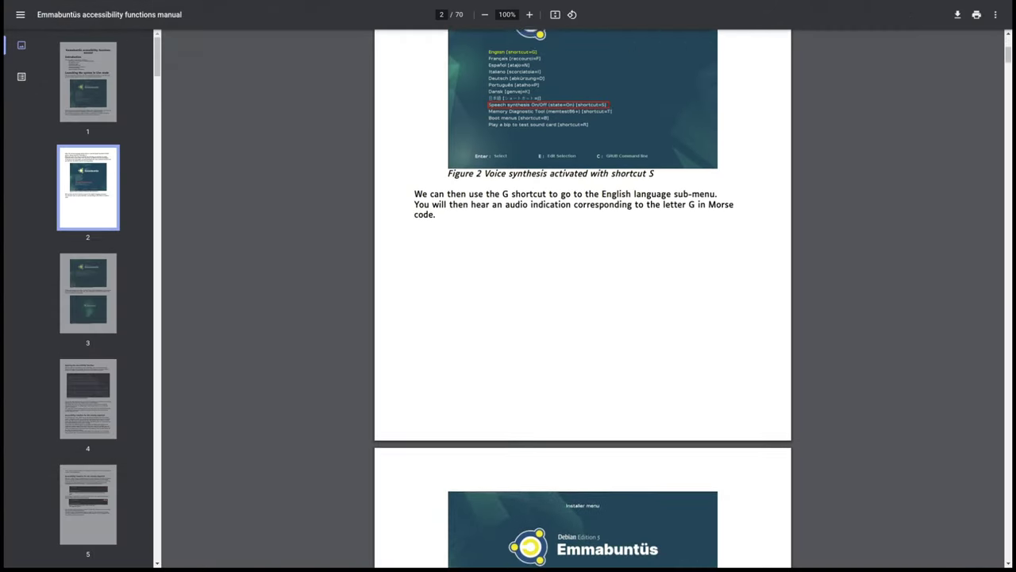
scroll(583, 299, "down", 11)
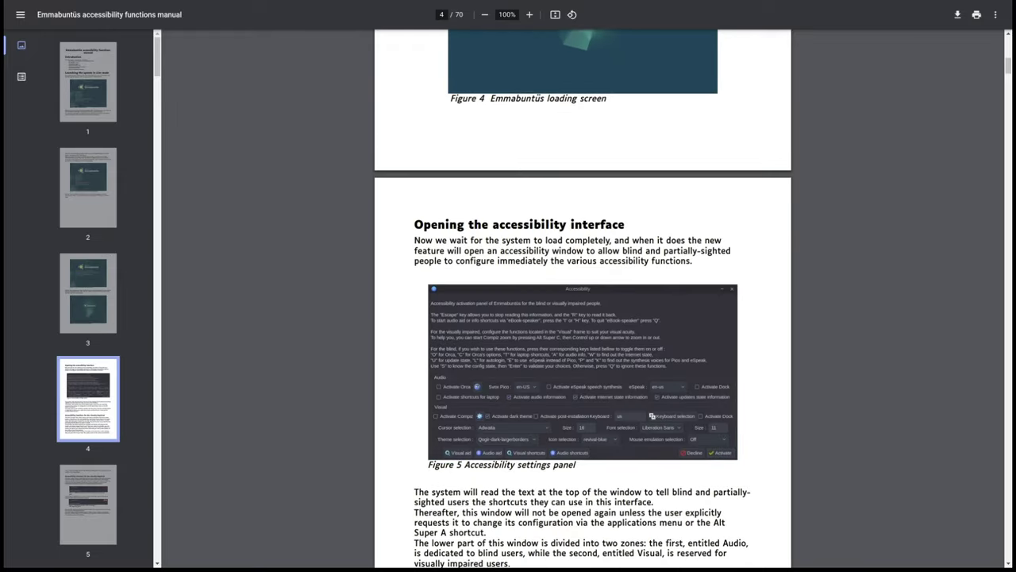
scroll(583, 299, "down", 5)
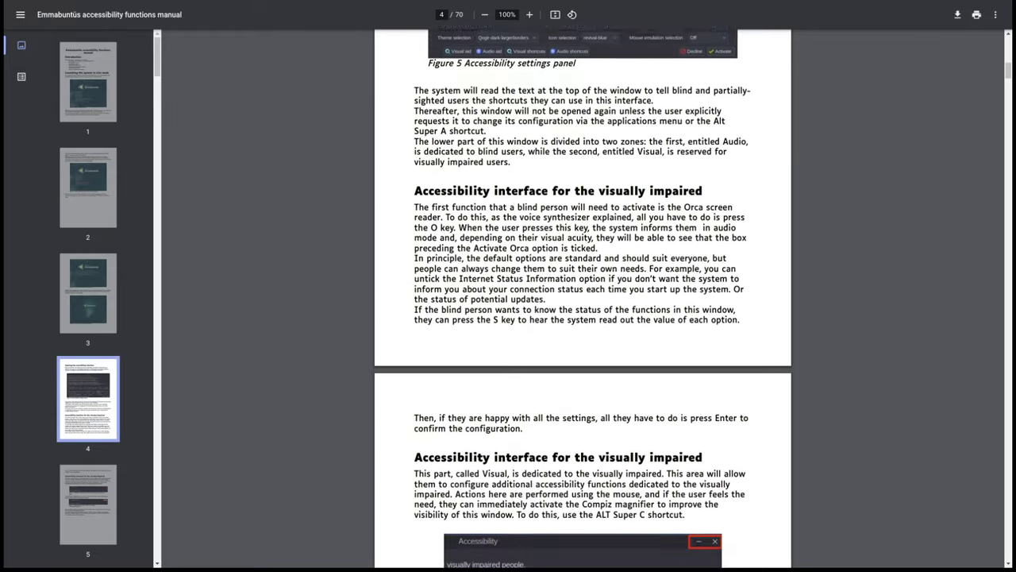
scroll(583, 299, "down", 11)
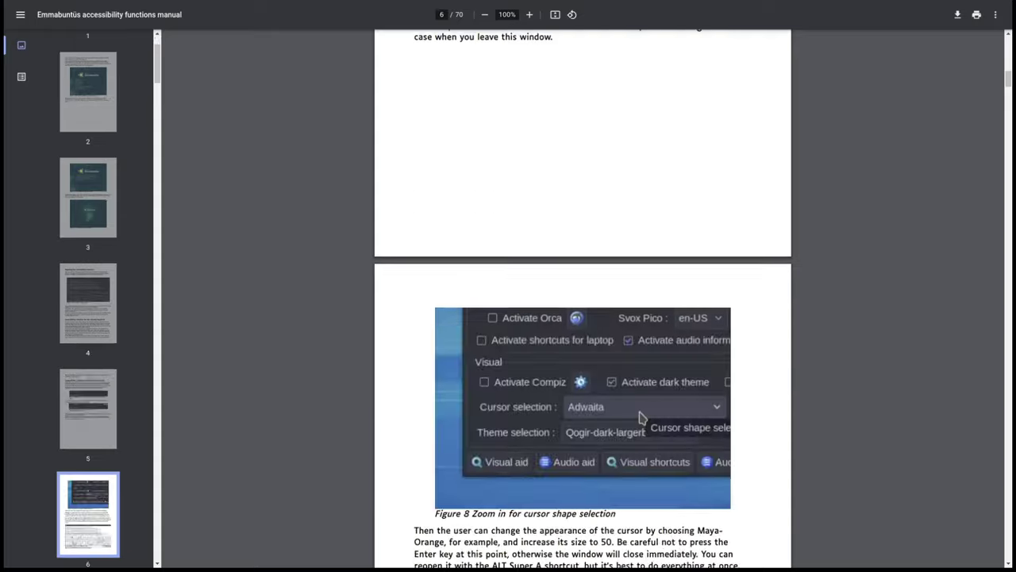
scroll(583, 298, "down", 4)
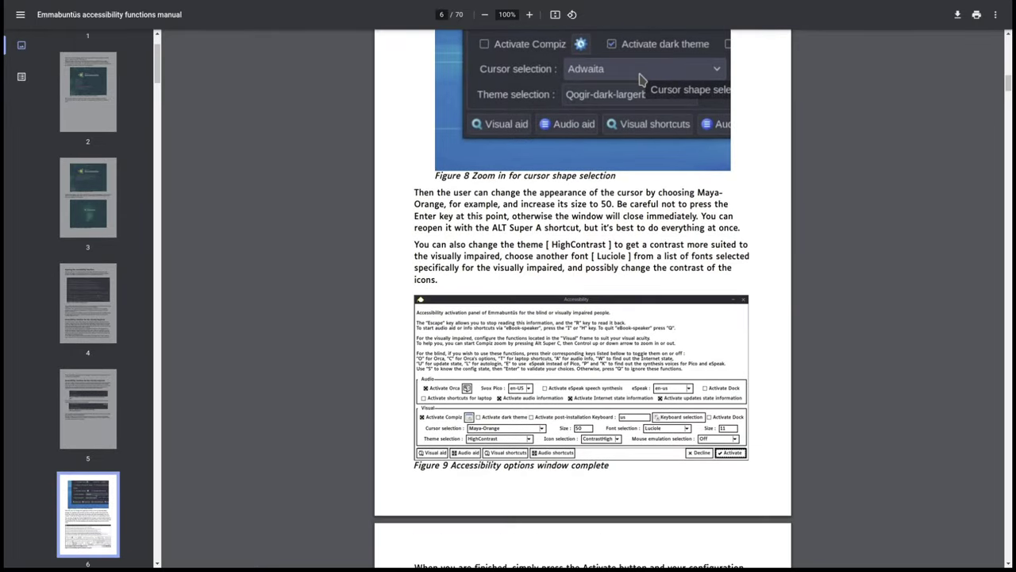
scroll(583, 299, "down", 10)
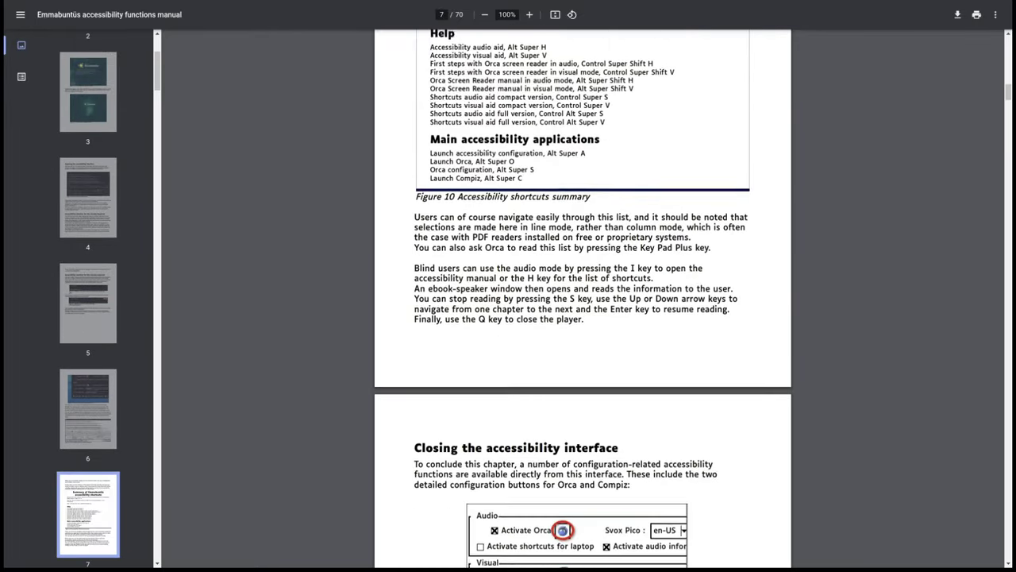
scroll(583, 298, "down", 10)
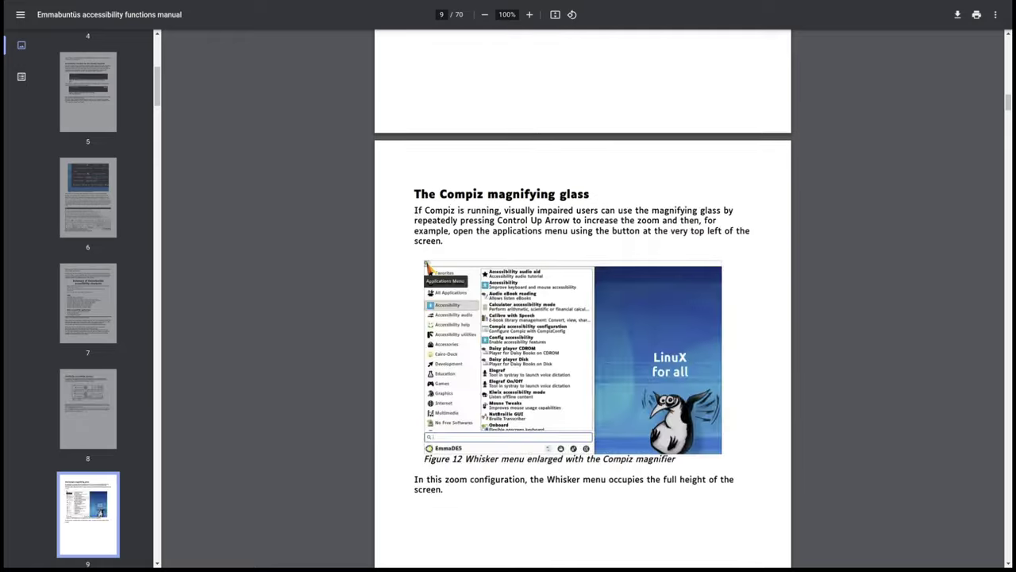
scroll(583, 298, "down", 5)
key("Home")
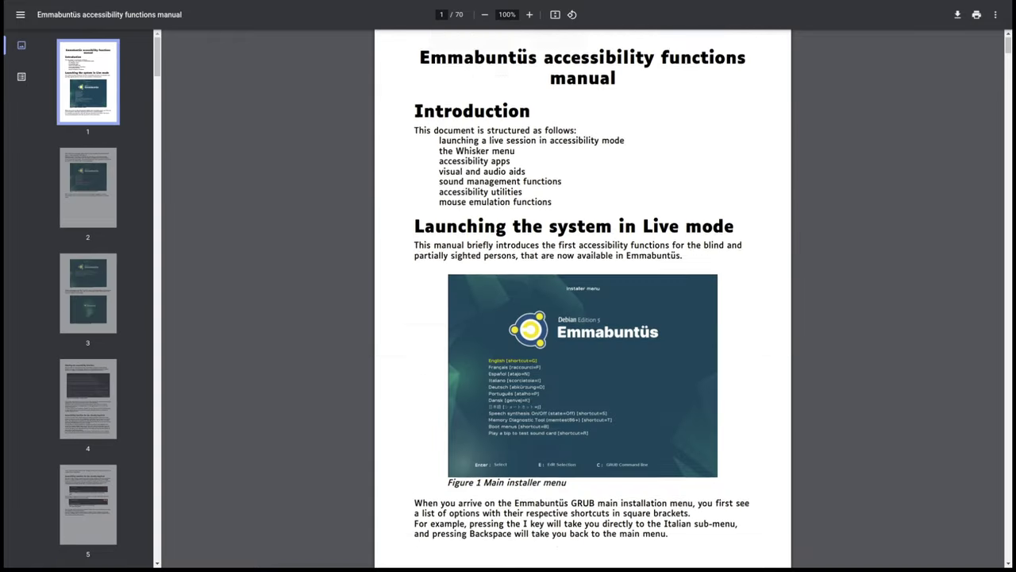
Read the manual again from the introduction, covering the accessibility settings panel, the shortcuts summary and how the accessibility interface is closed.
scroll(583, 298, "down", 9)
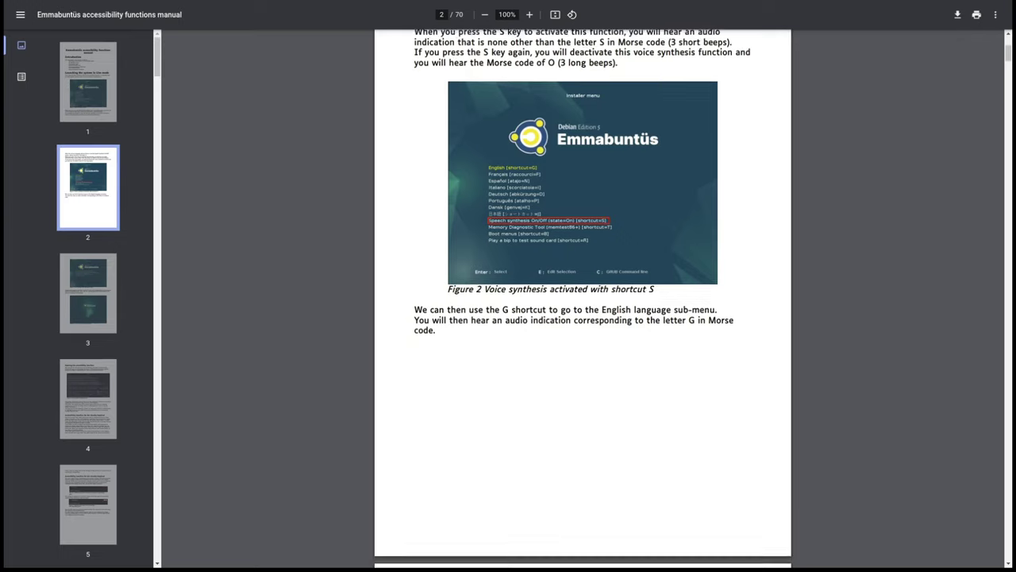
scroll(582, 298, "down", 10)
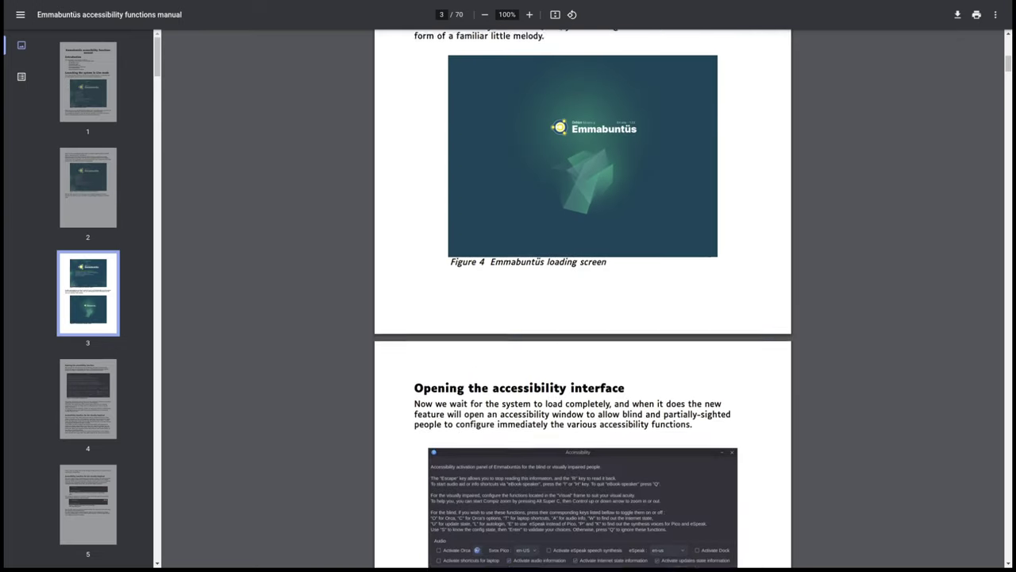
scroll(582, 299, "down", 10)
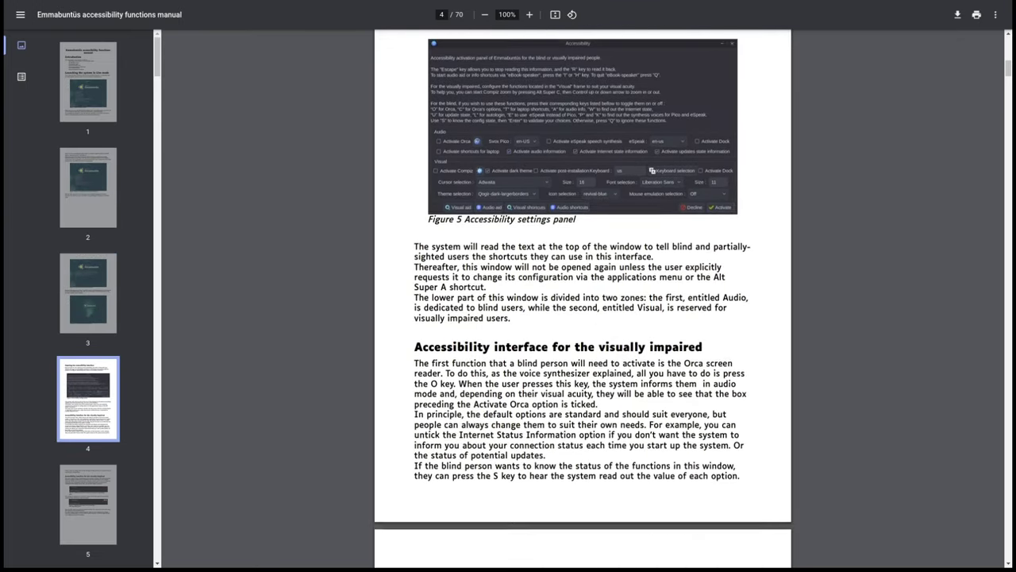
scroll(582, 298, "down", 10)
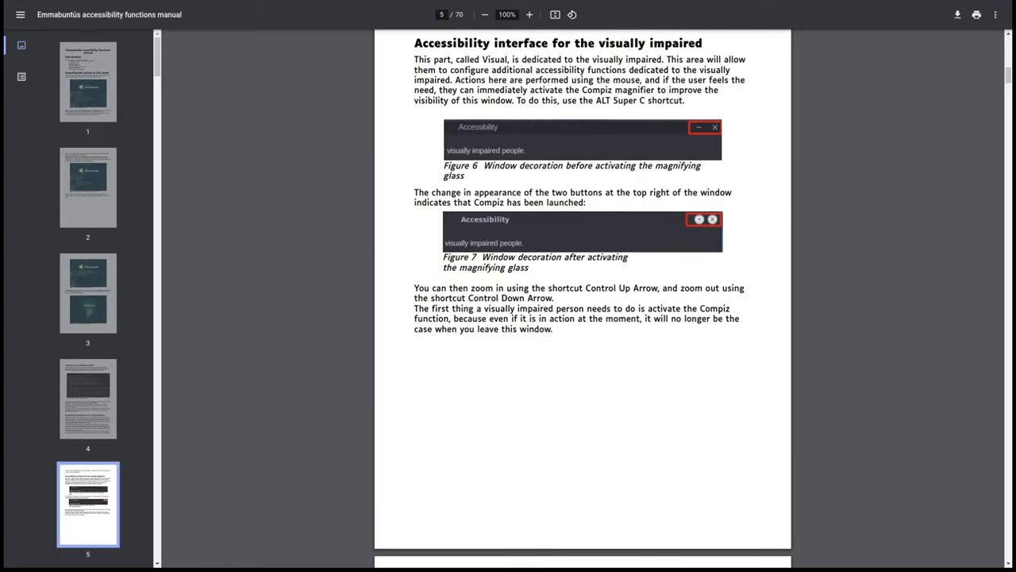
scroll(582, 299, "down", 10)
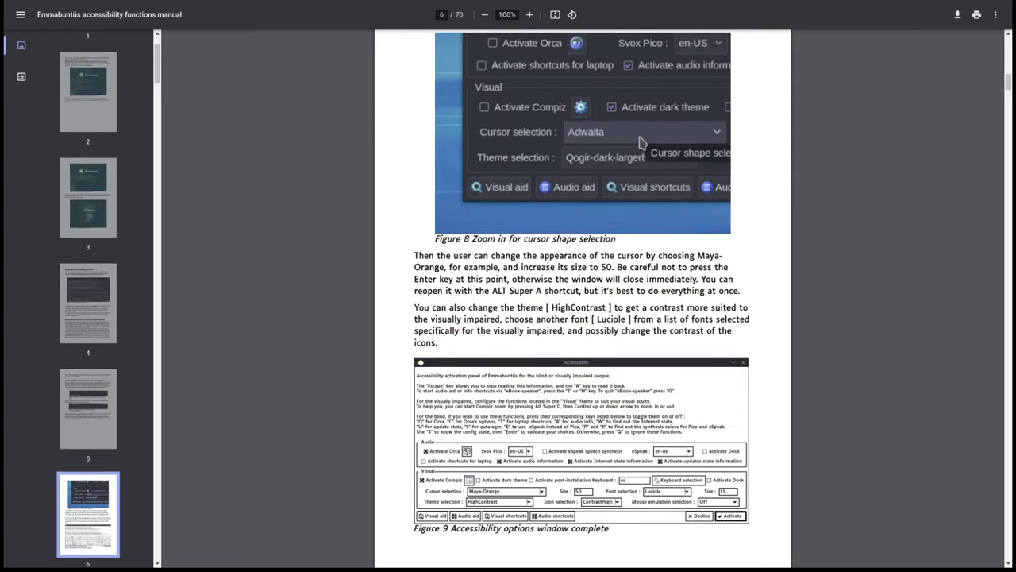
scroll(583, 298, "down", 10)
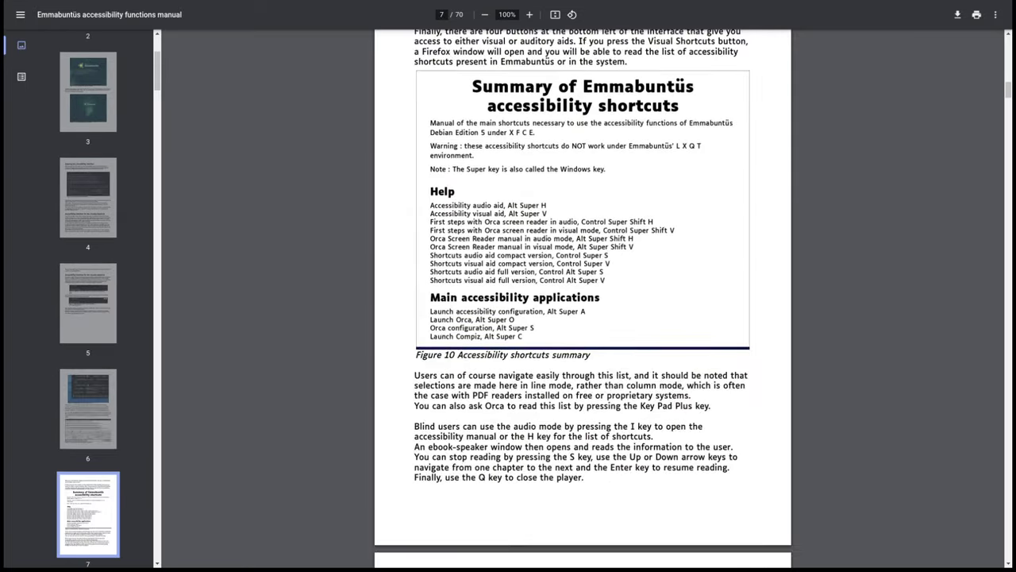
scroll(583, 299, "down", 10)
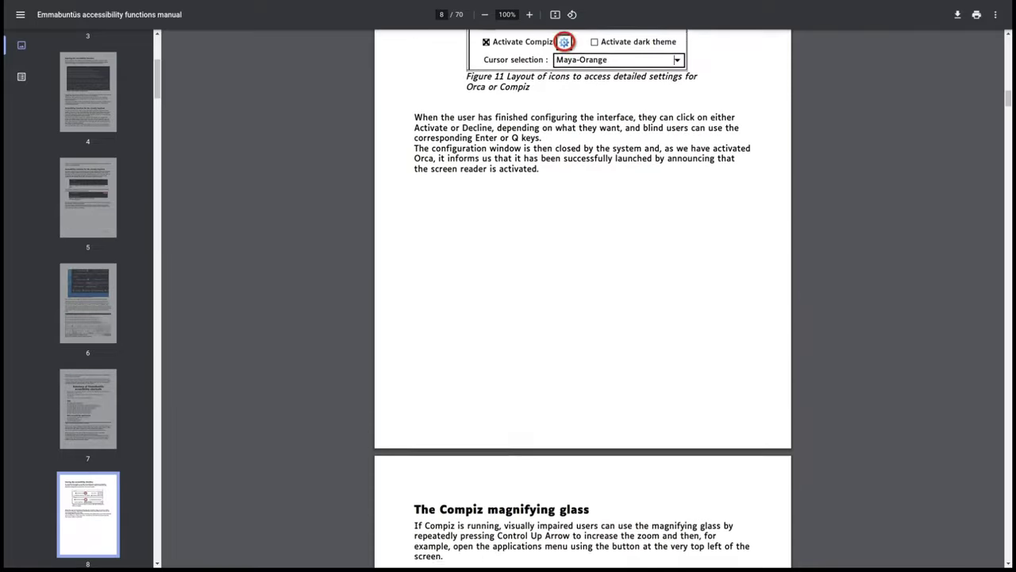
scroll(582, 299, "down", 6)
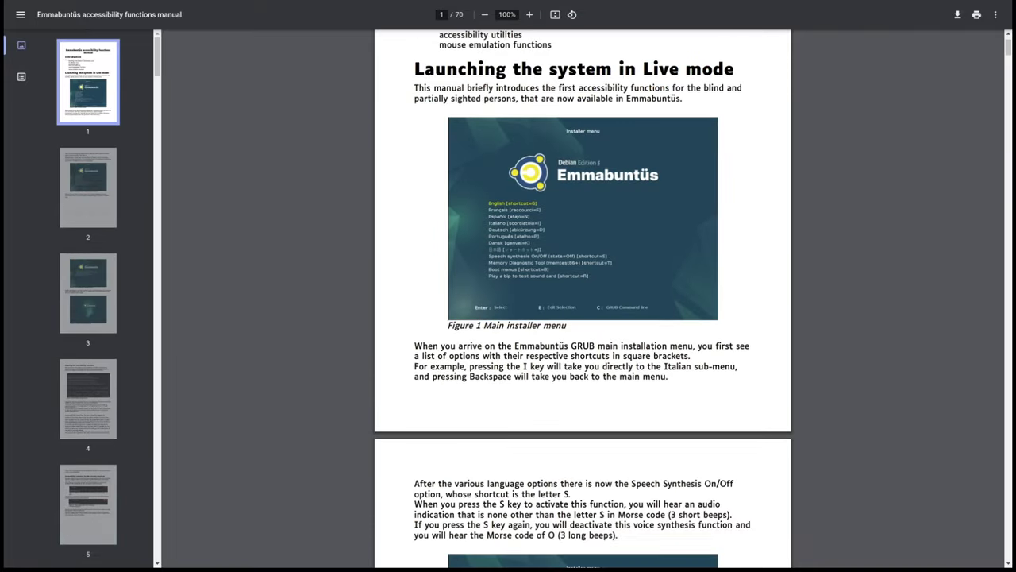
Review the manual's opening pages on speech synthesis, trying Emmabuntüs without installing, and opening the accessibility interface.
scroll(583, 298, "down", 4)
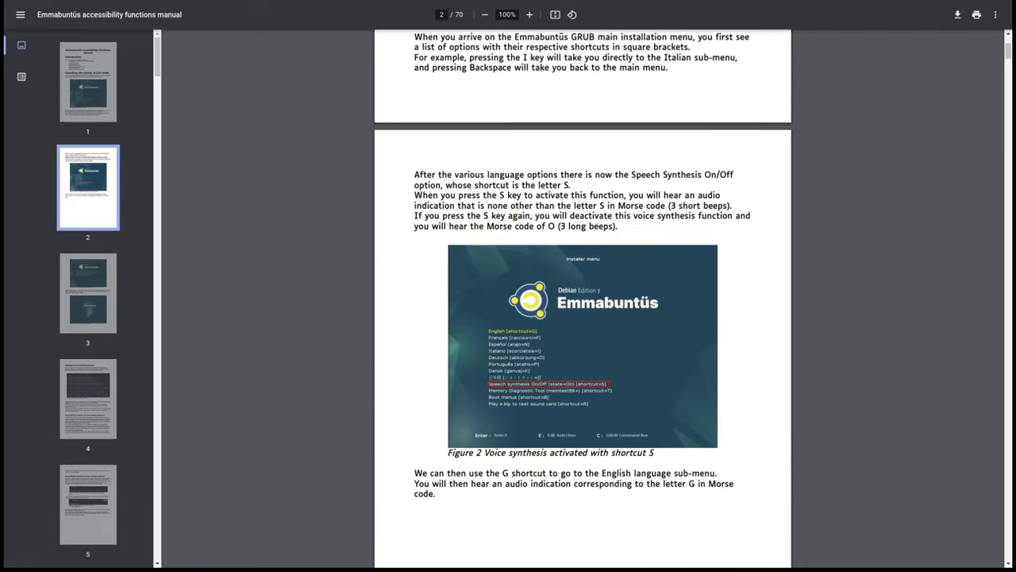
scroll(583, 299, "down", 8)
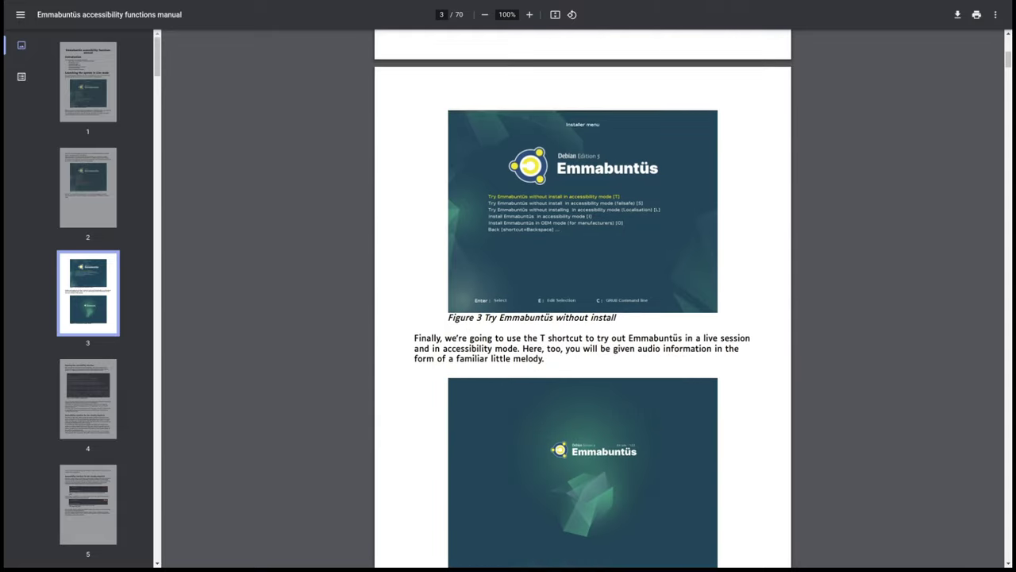
scroll(583, 299, "down", 8)
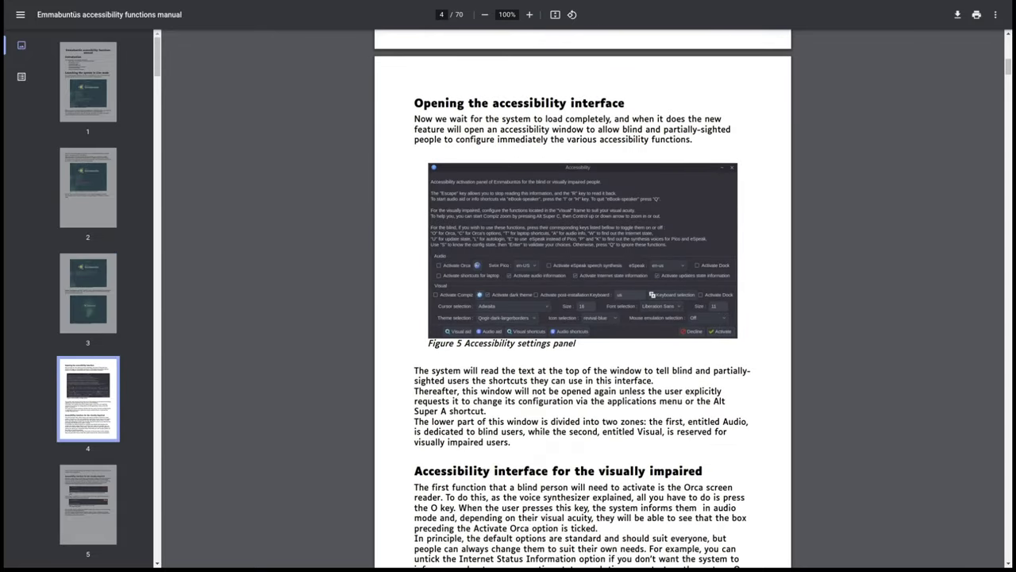
scroll(583, 299, "down", 7)
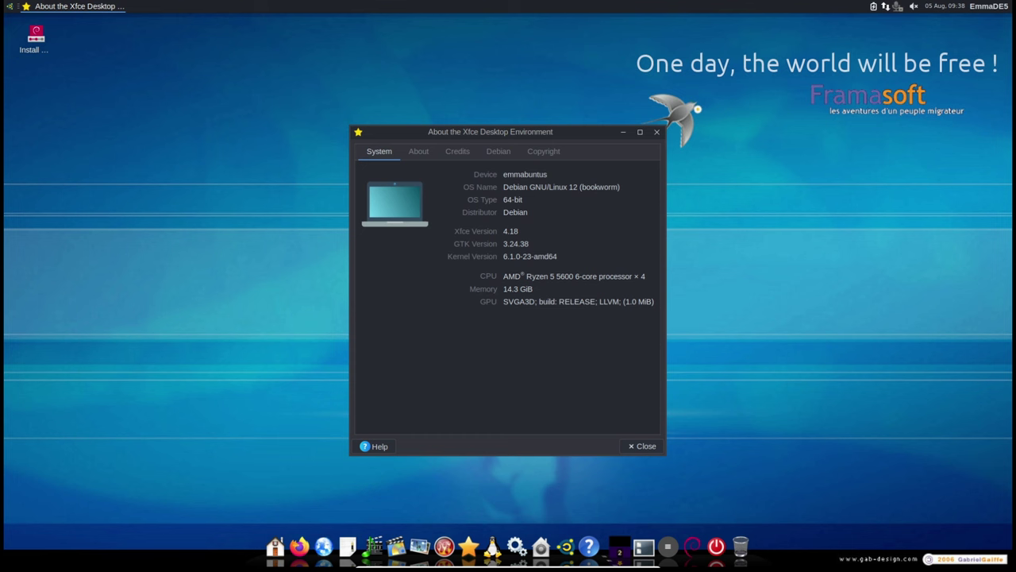
Enlarge and reposition the About the Xfce Desktop Environment window showing the system information.
left_click_drag(665, 455, 893, 482)
left_click_drag(603, 132, 483, 95)
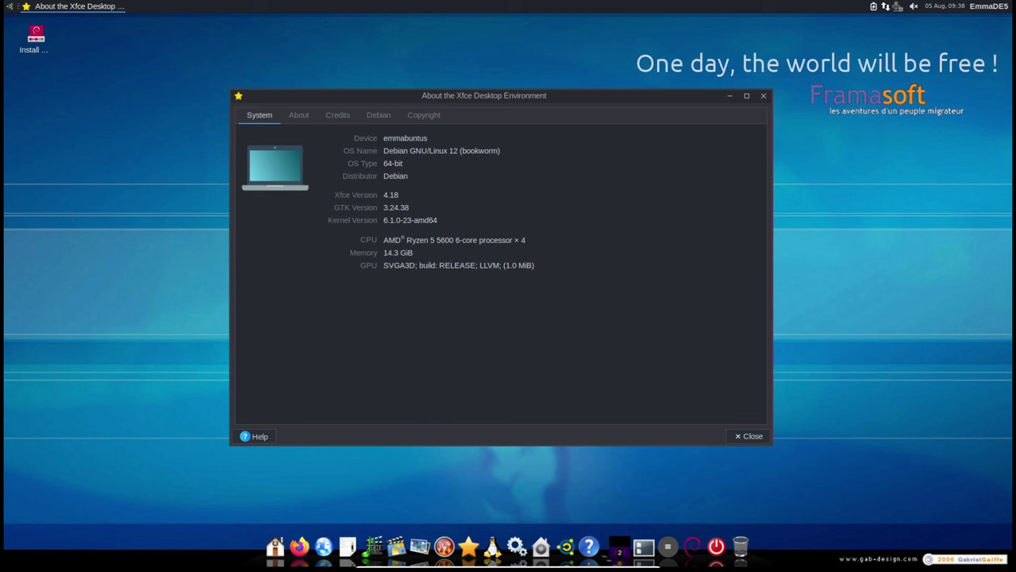
mouse_move(707, 95)
left_mouse_down()
mouse_move(745, 111)
mouse_move(707, 95)
left_mouse_up()
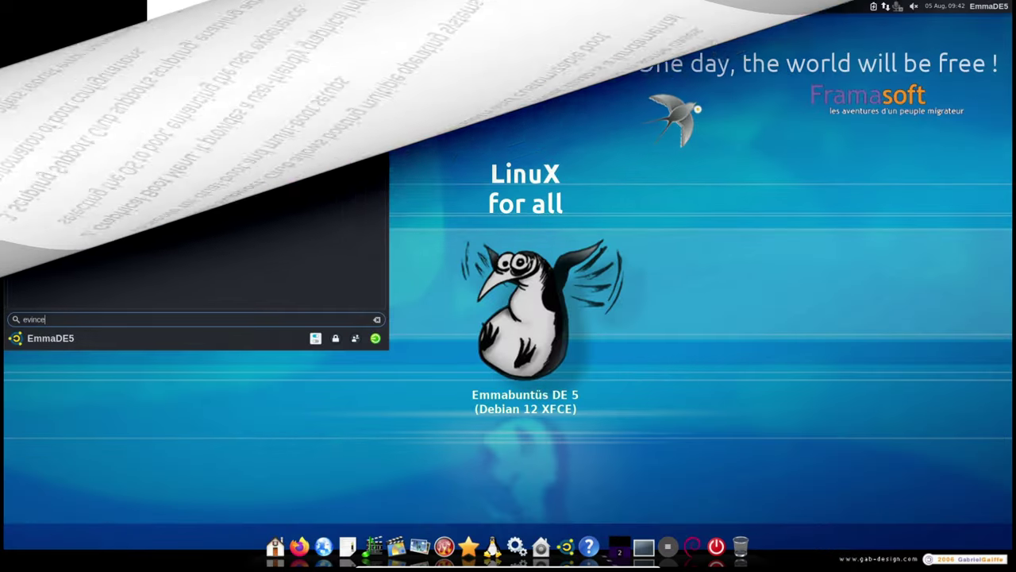
Launch the Document Viewer found with the search evince, widen its window, and inspect its Open Document dialog before closing the dialog.
key("Return")
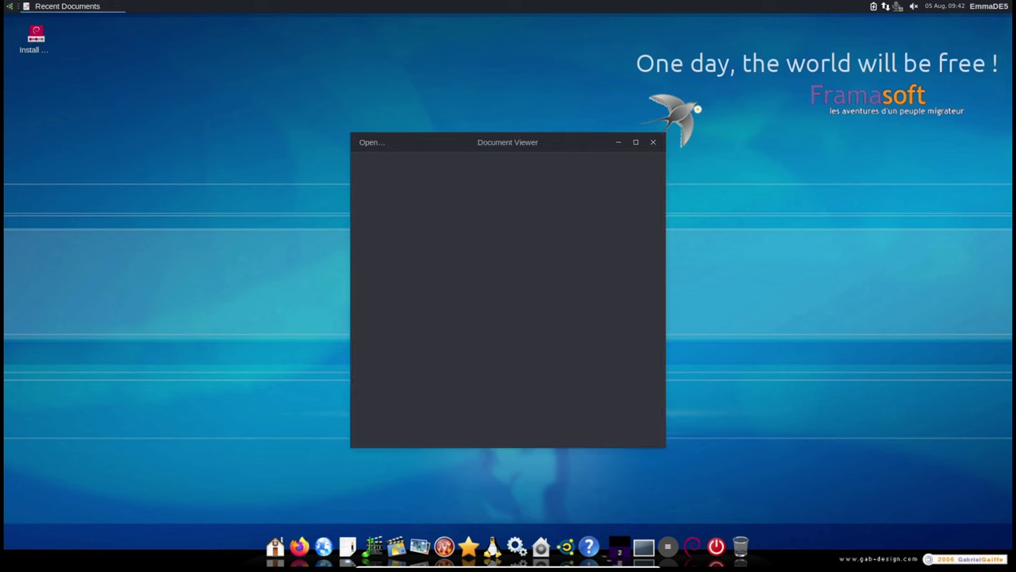
left_click_drag(666, 447, 885, 440)
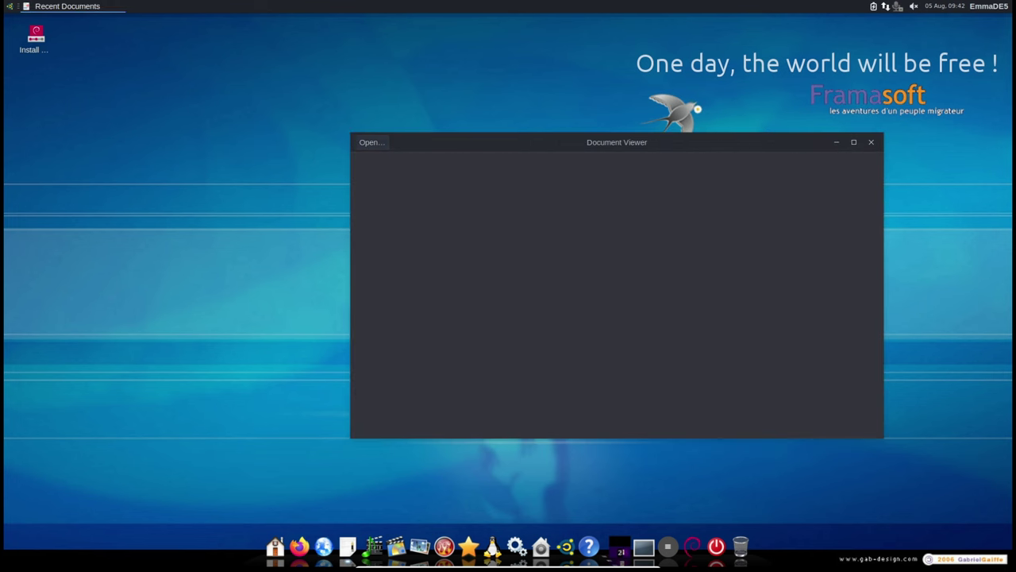
left_click(371, 142)
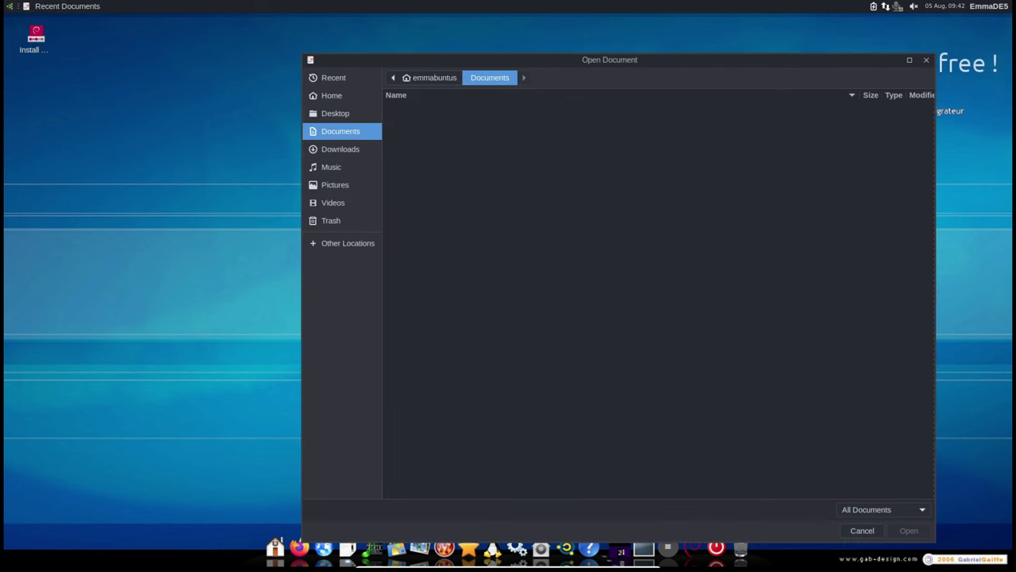
left_click(926, 60)
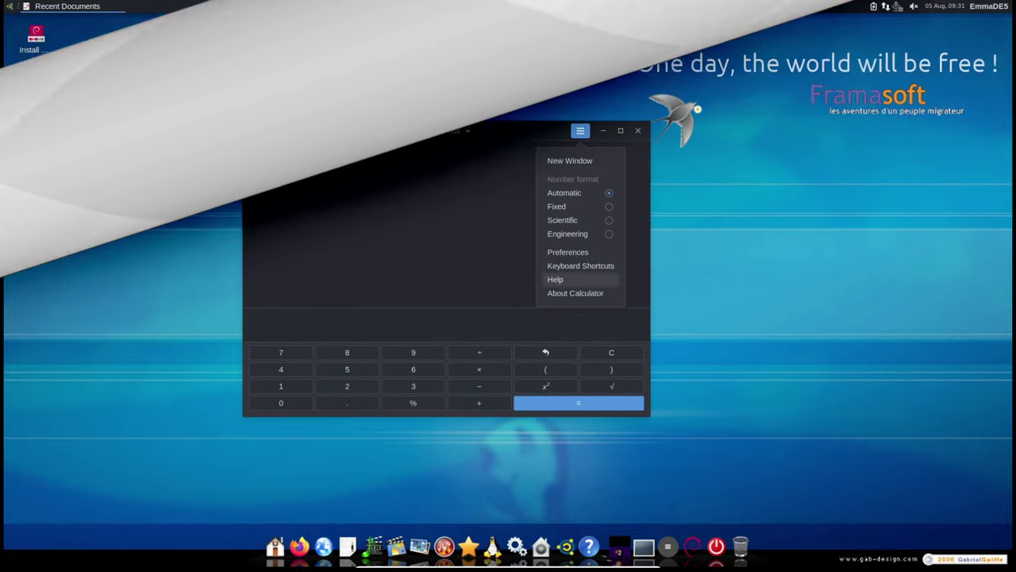
Look over the Calculator's selectable modes, keeping Basic Mode.
left_click(446, 130)
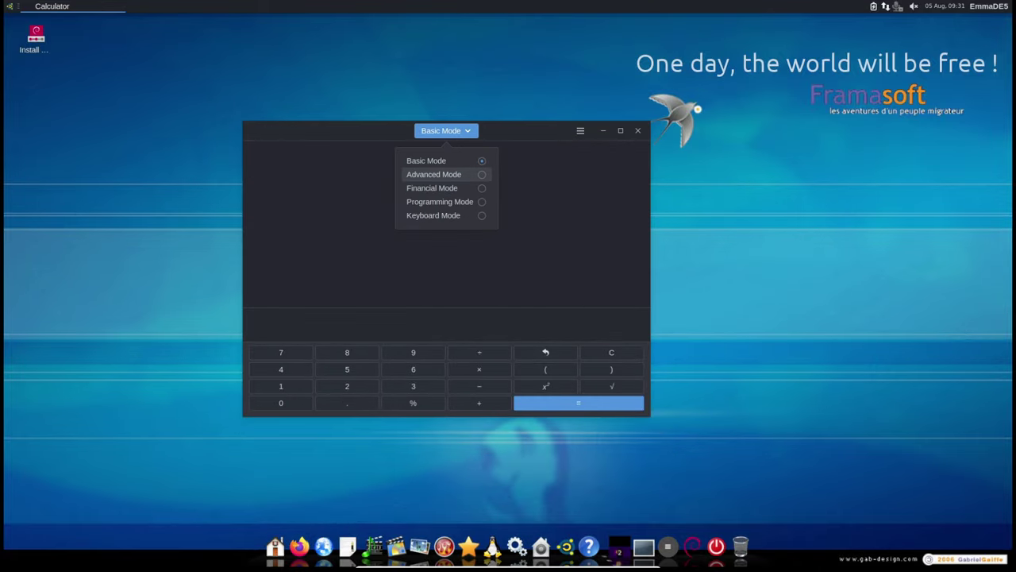
key("Escape")
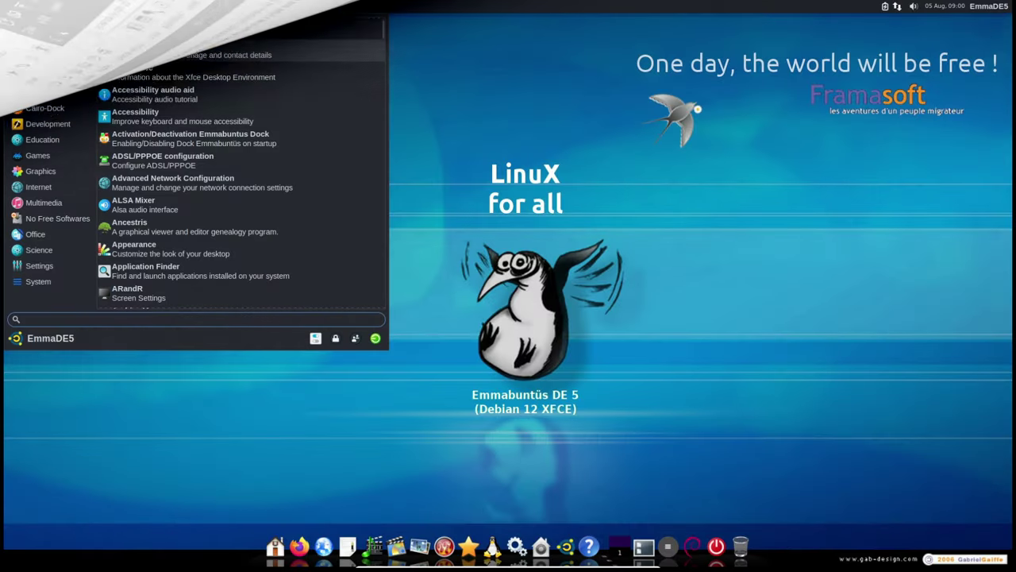
Browse the list of all installed applications, and search it for the CTparental parental control installer.
scroll(242, 163, "down", 10)
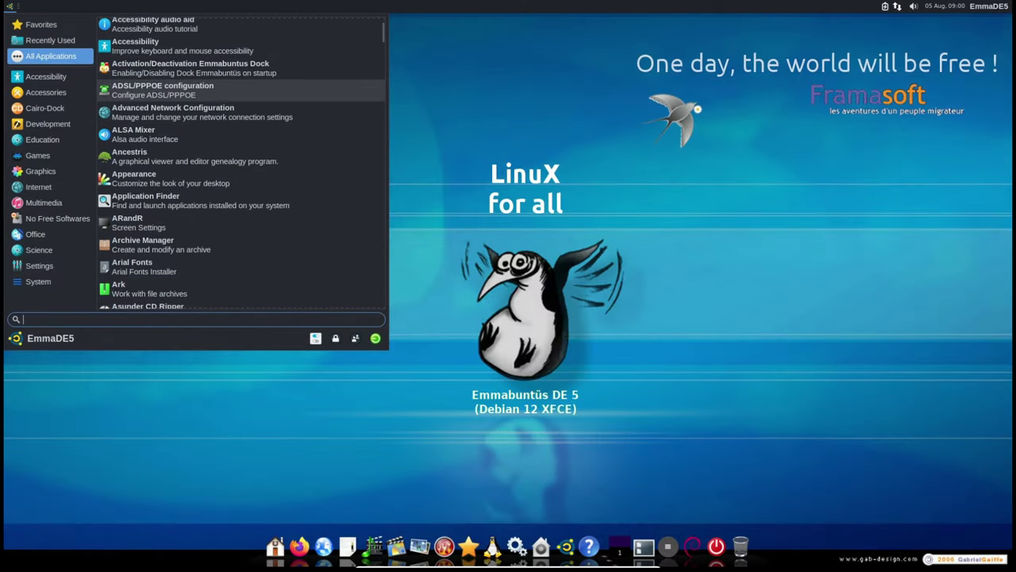
scroll(241, 142, "down", 6)
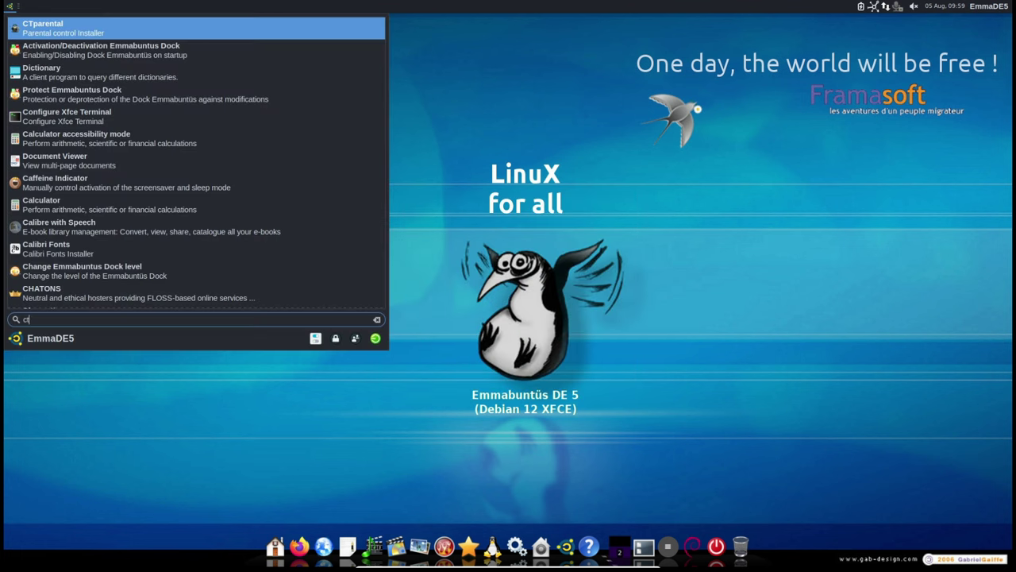
type("tpa")
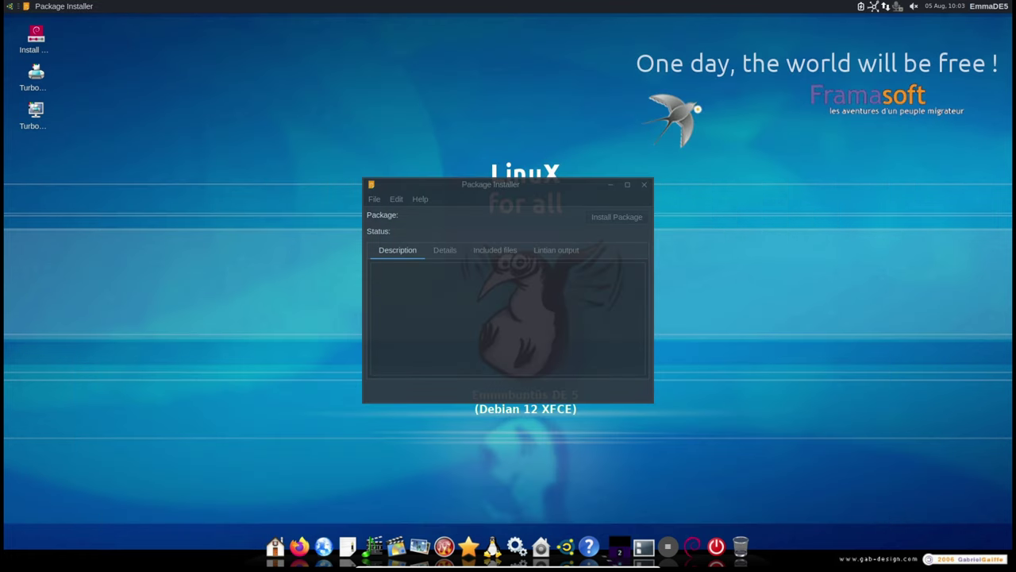
Move the Package Installer window away from the middle of the desktop.
left_click_drag(490, 184, 343, 91)
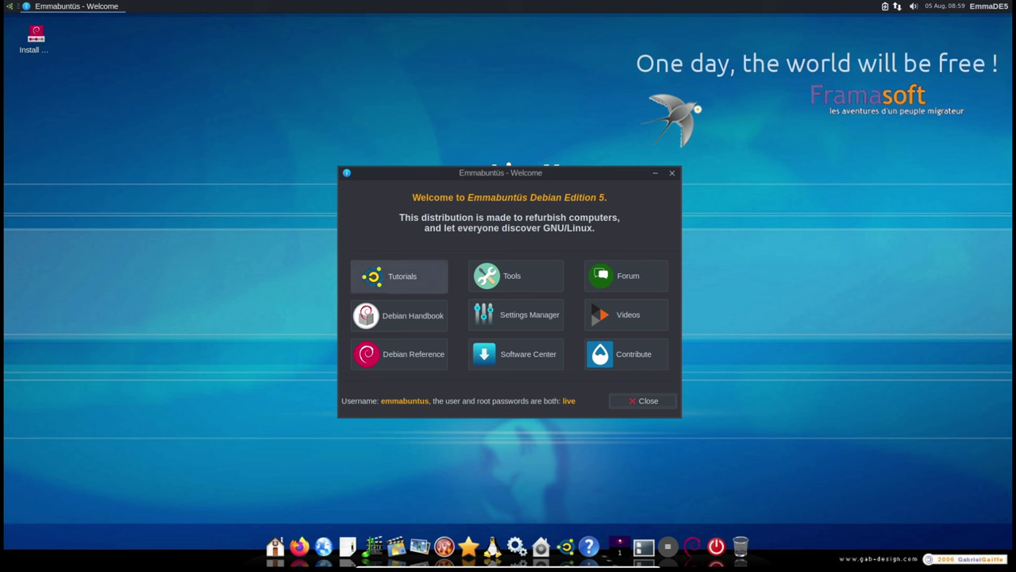
Dismiss the Welcome window and open the home folder in an unmaximized, enlarged file manager window moved away from the desktop's middle.
left_click(643, 401)
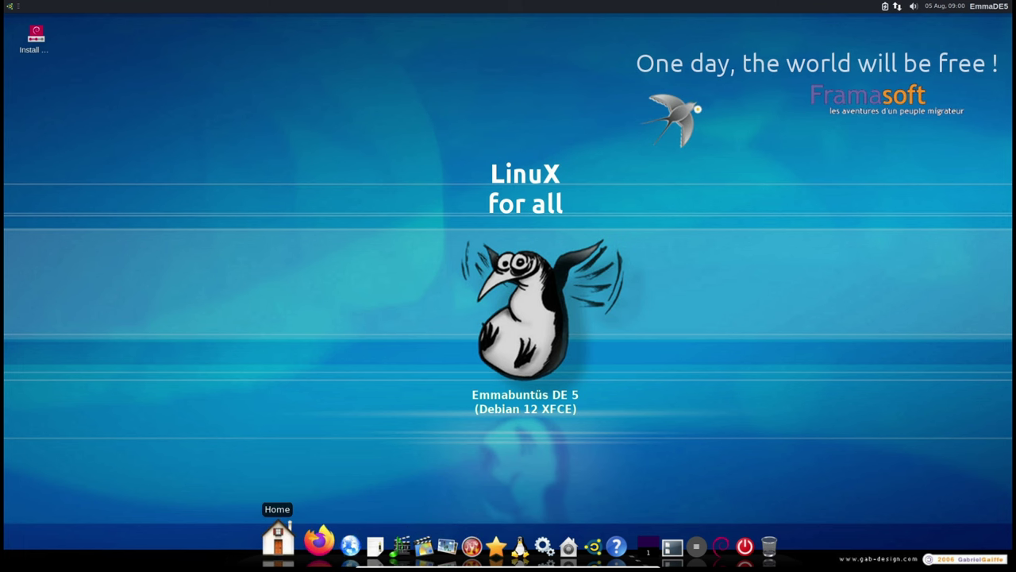
left_click(278, 540)
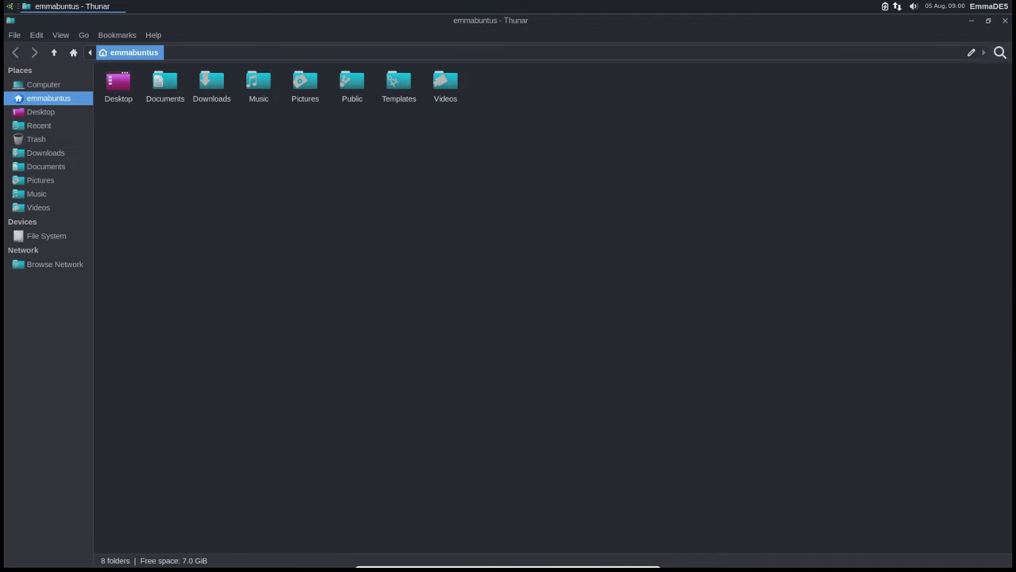
left_click(988, 21)
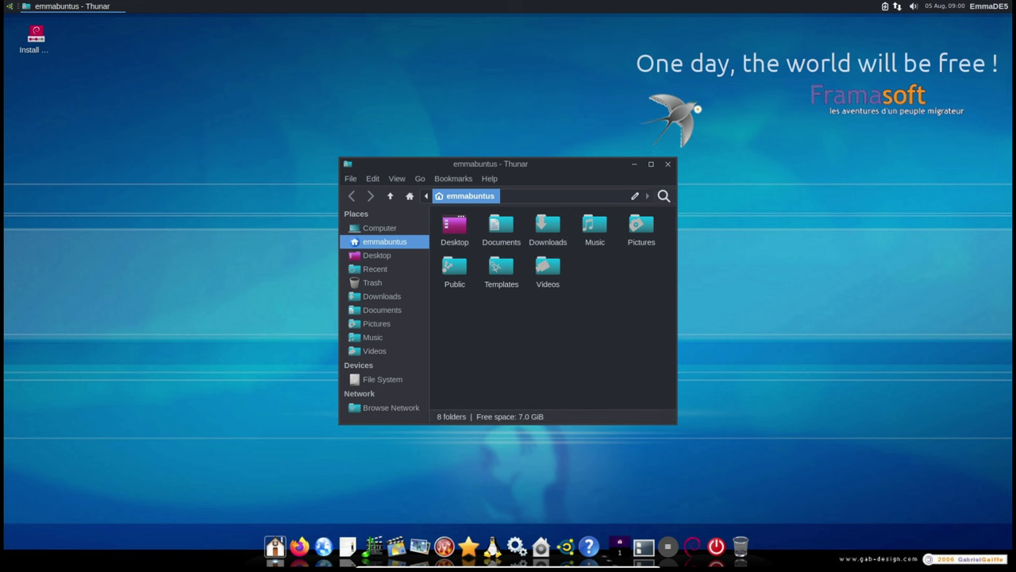
left_click_drag(676, 423, 858, 454)
left_click_drag(598, 164, 446, 126)
Check the file manager's About information, and close both the information dialog and the file manager.
left_click(337, 140)
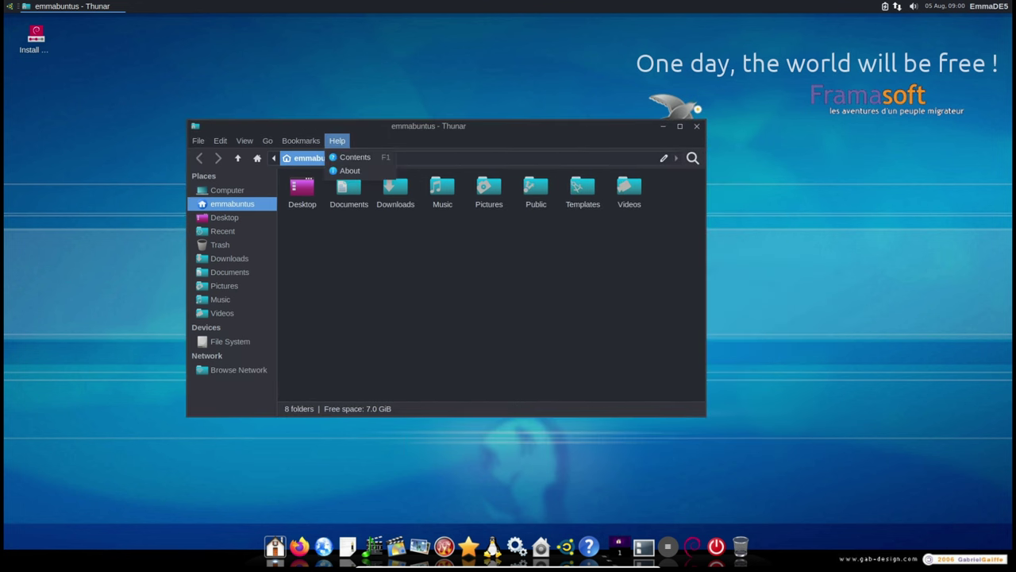
left_click(352, 171)
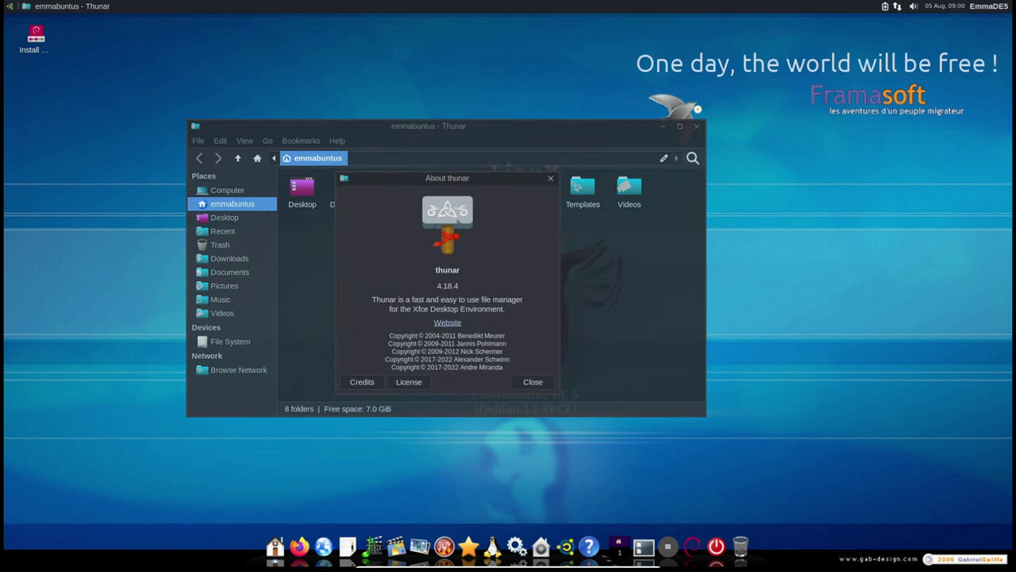
left_click(550, 178)
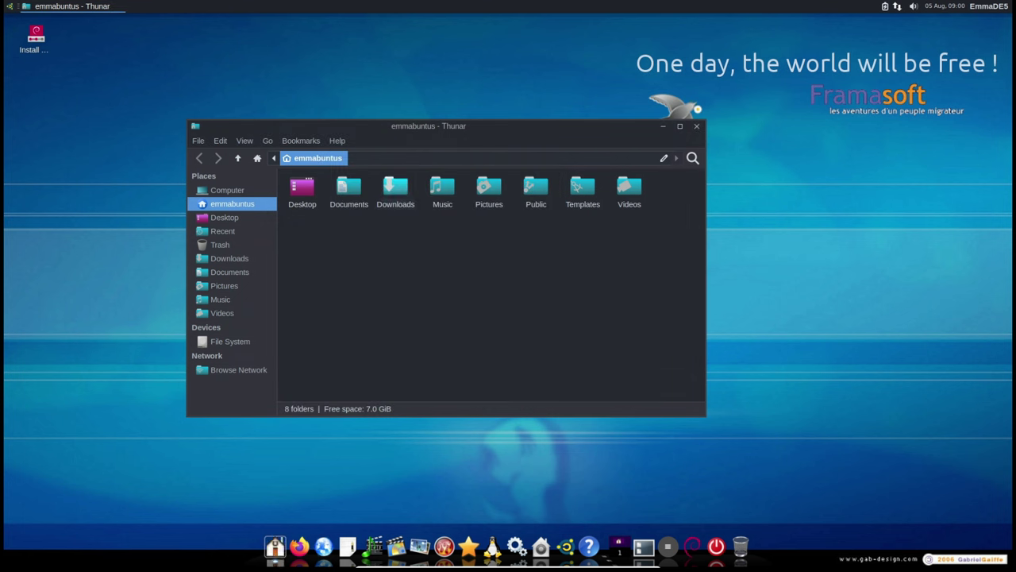
left_click(696, 126)
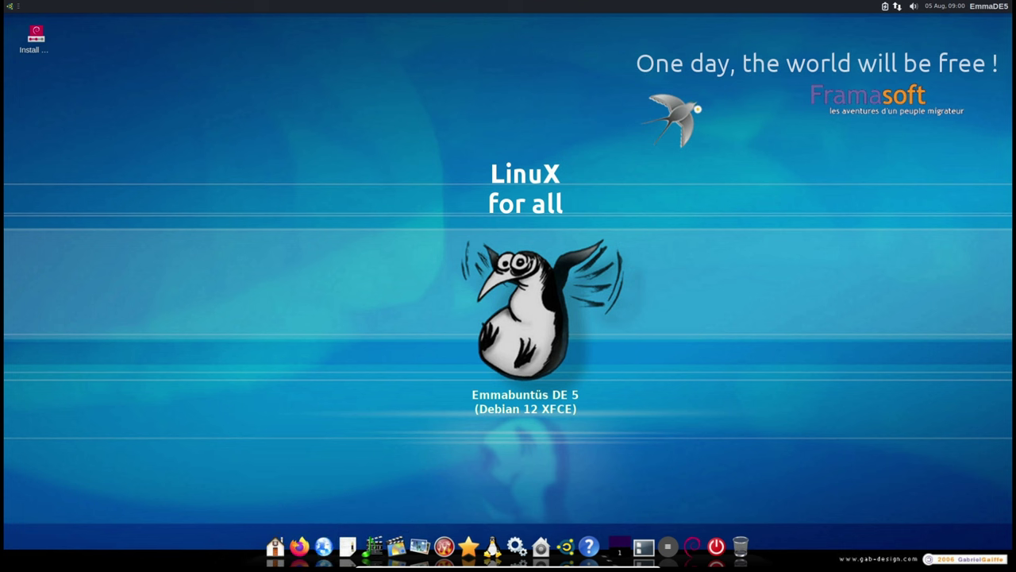
Enlarge the applications menu and look through its Accessories category and the start of the All Applications list before closing it.
left_click(9, 6)
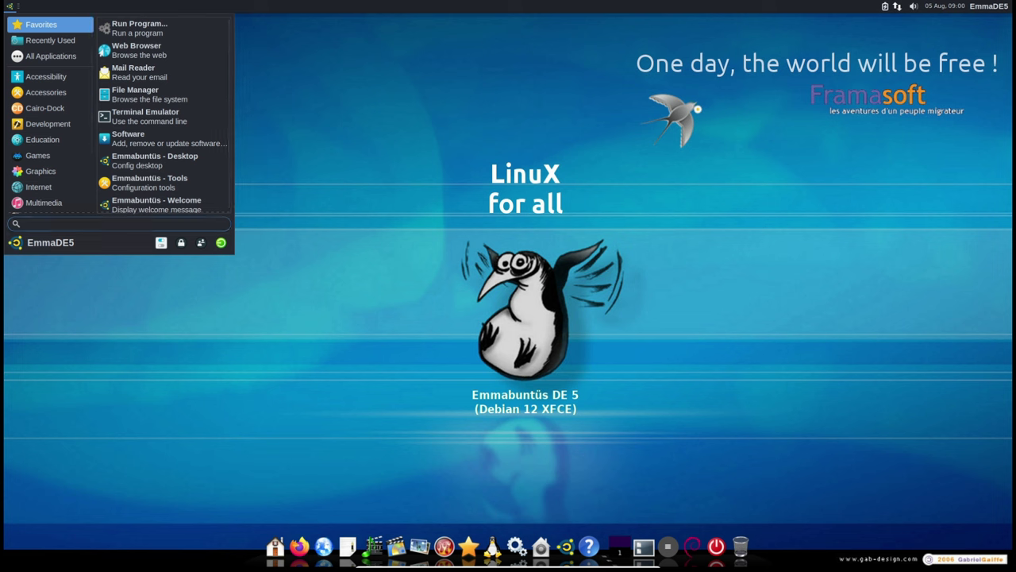
left_click_drag(233, 253, 388, 348)
left_click(46, 92)
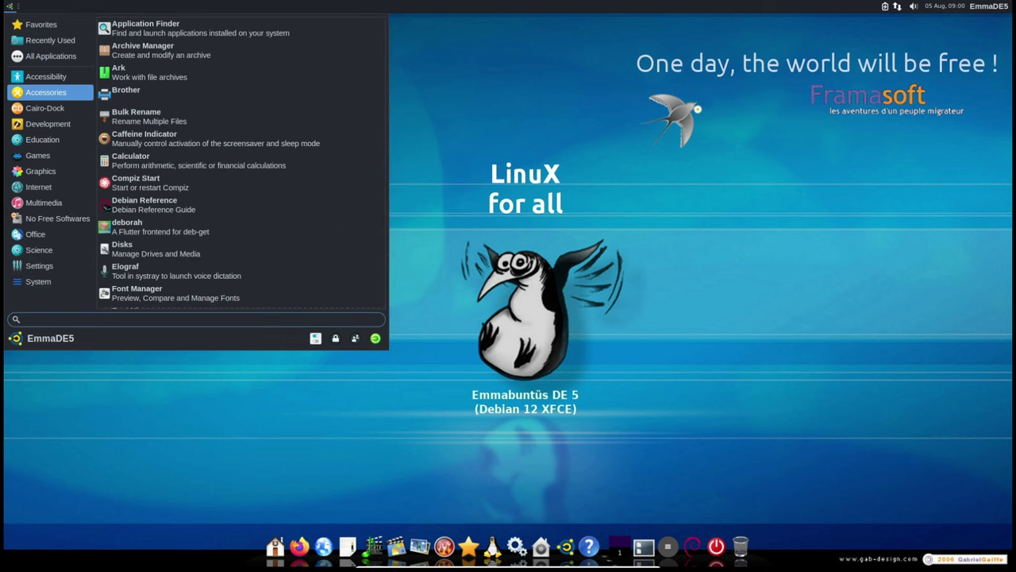
left_click(51, 55)
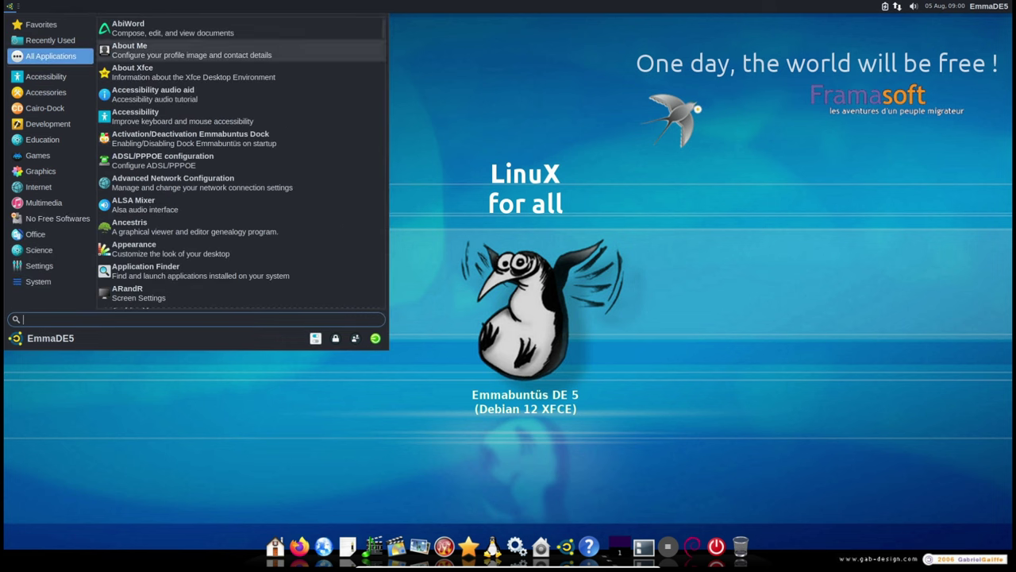
scroll(182, 81, "down", 2)
scroll(183, 85, "down", 5)
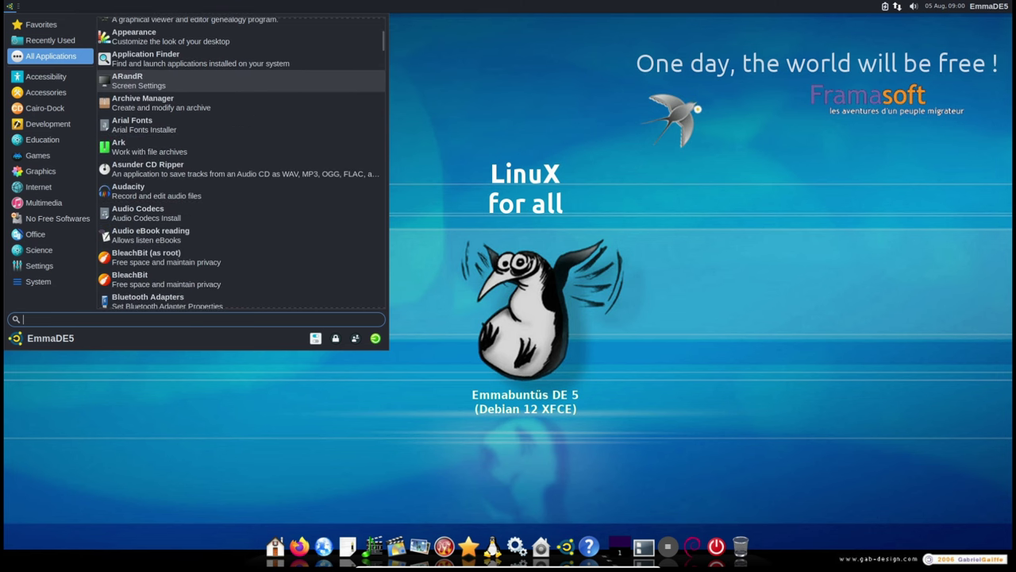
scroll(182, 89, "down", 5)
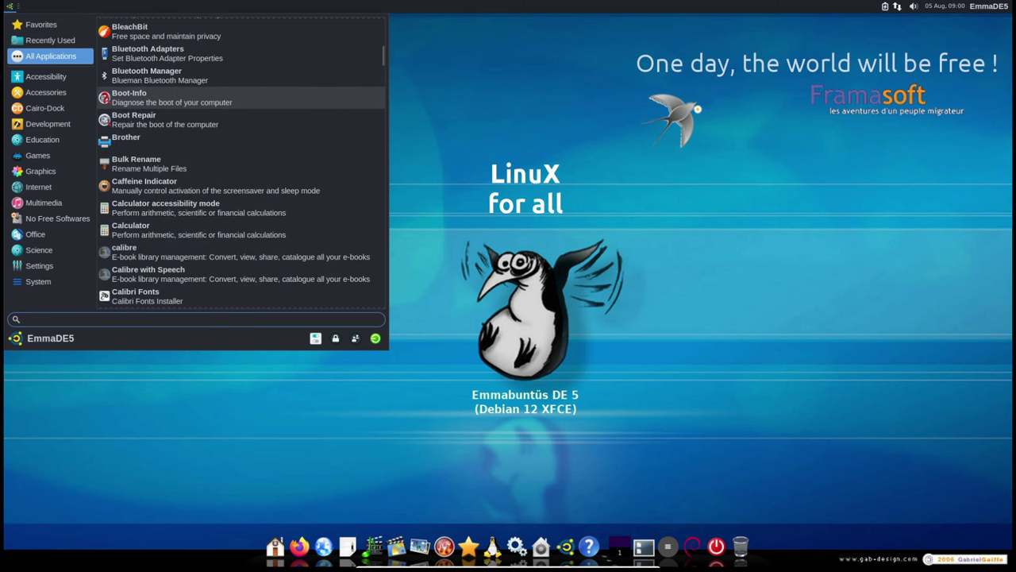
key("Escape")
Look over the available wallpapers in an enlarged Desktop Settings window, and close it without choosing a new background.
right_click(375, 142)
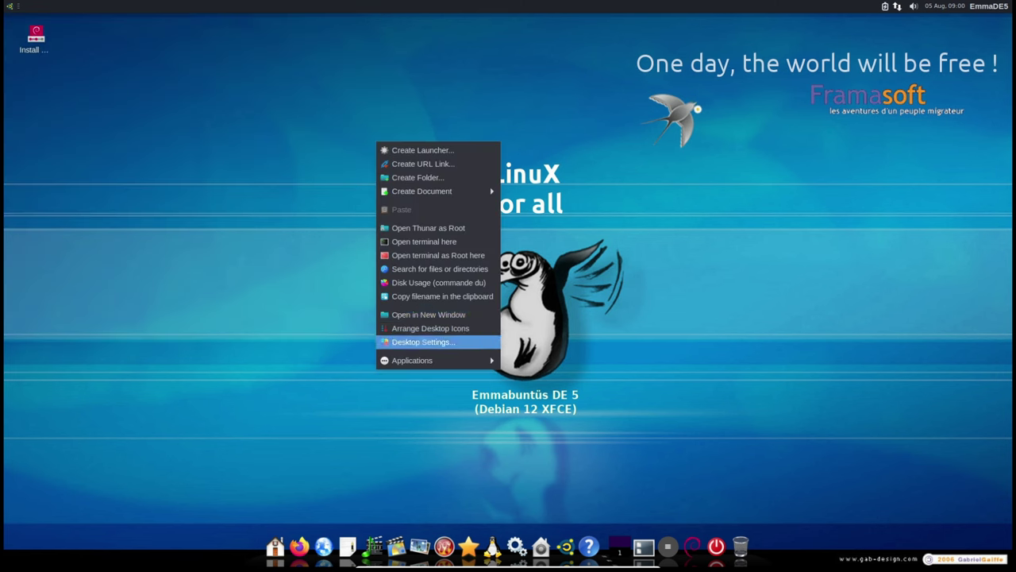
left_click(429, 342)
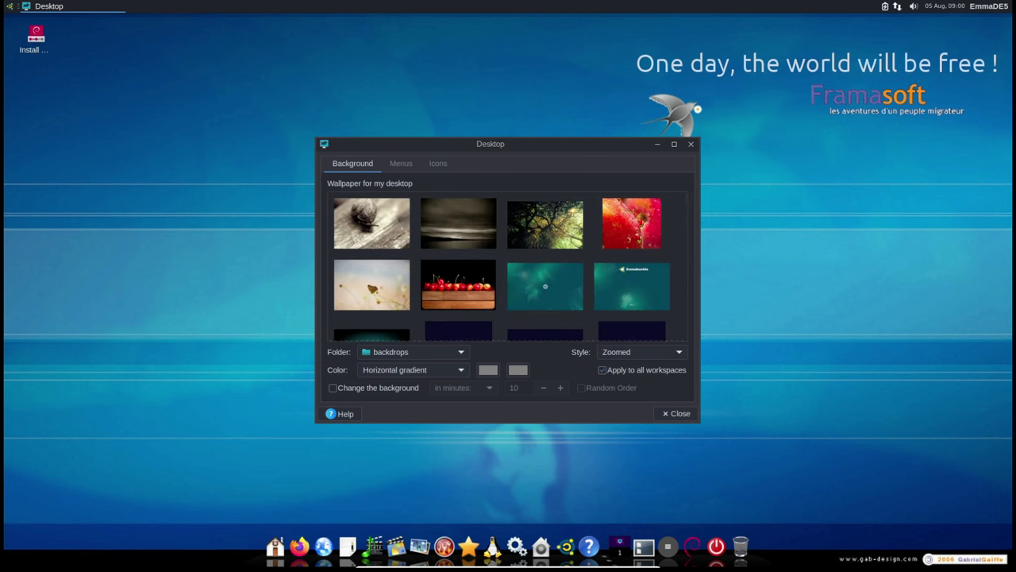
left_click_drag(699, 422, 903, 503)
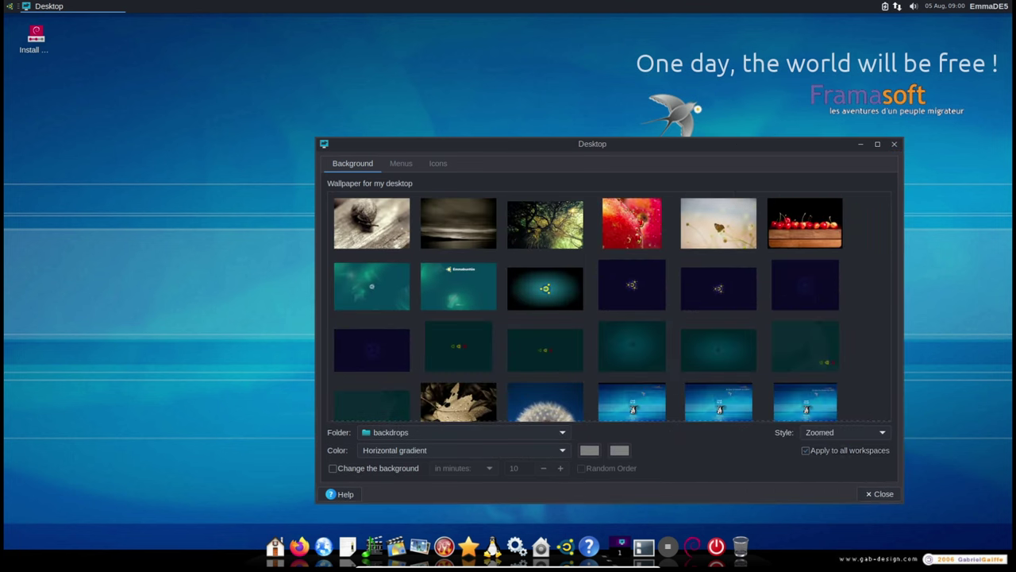
left_click_drag(609, 144, 371, 96)
scroll(373, 258, "down", 3)
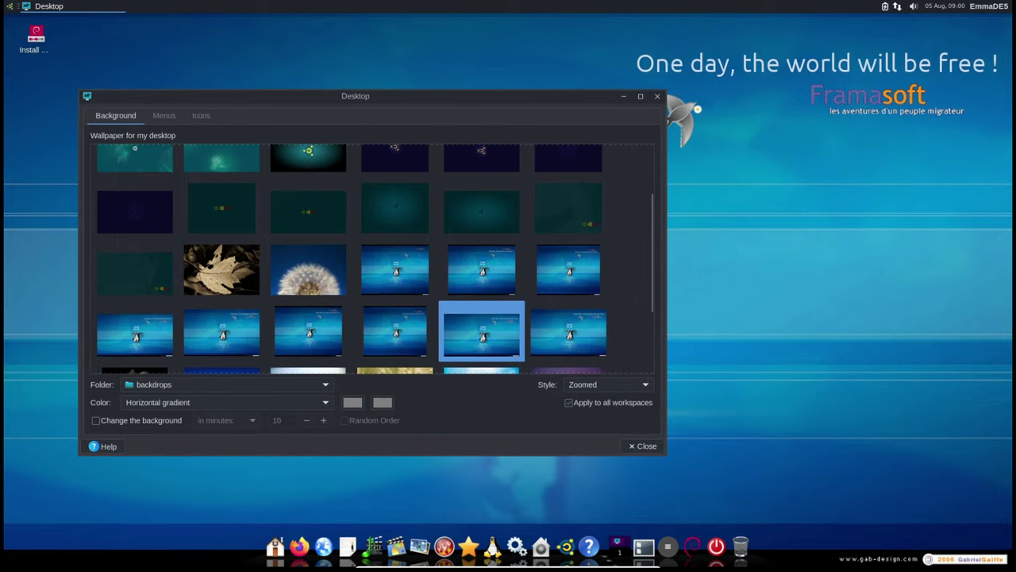
scroll(373, 258, "up", 5)
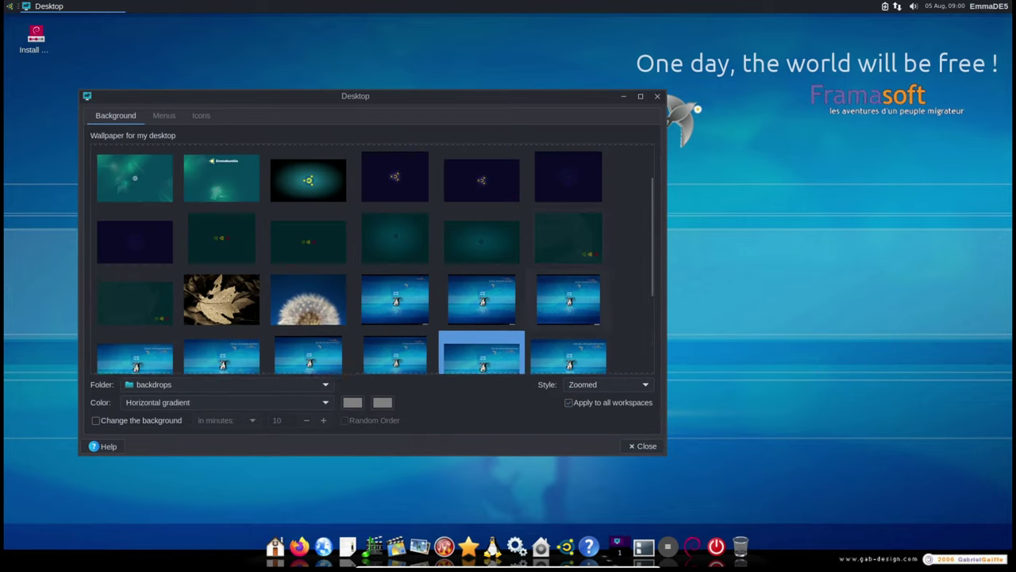
left_click(657, 97)
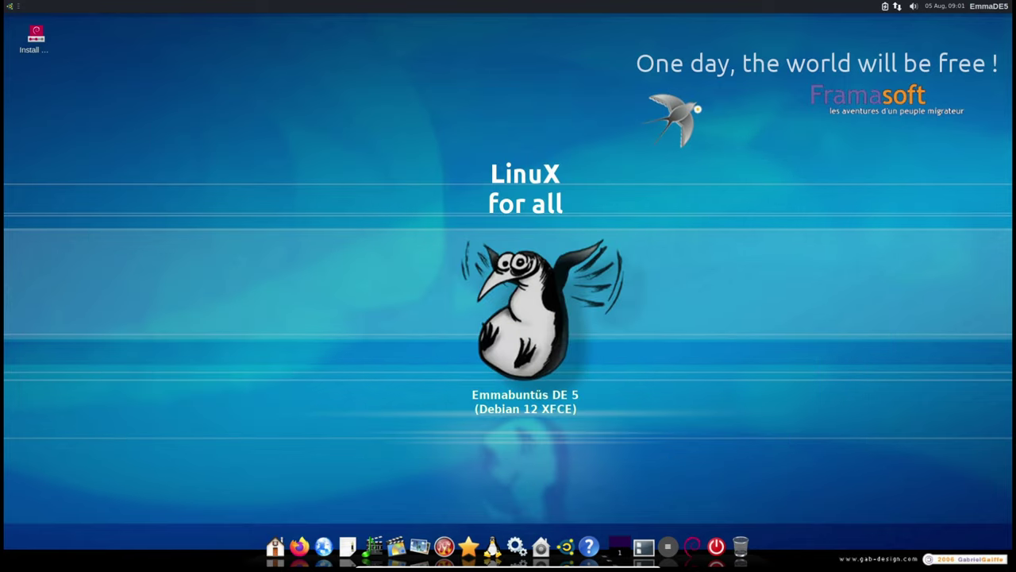